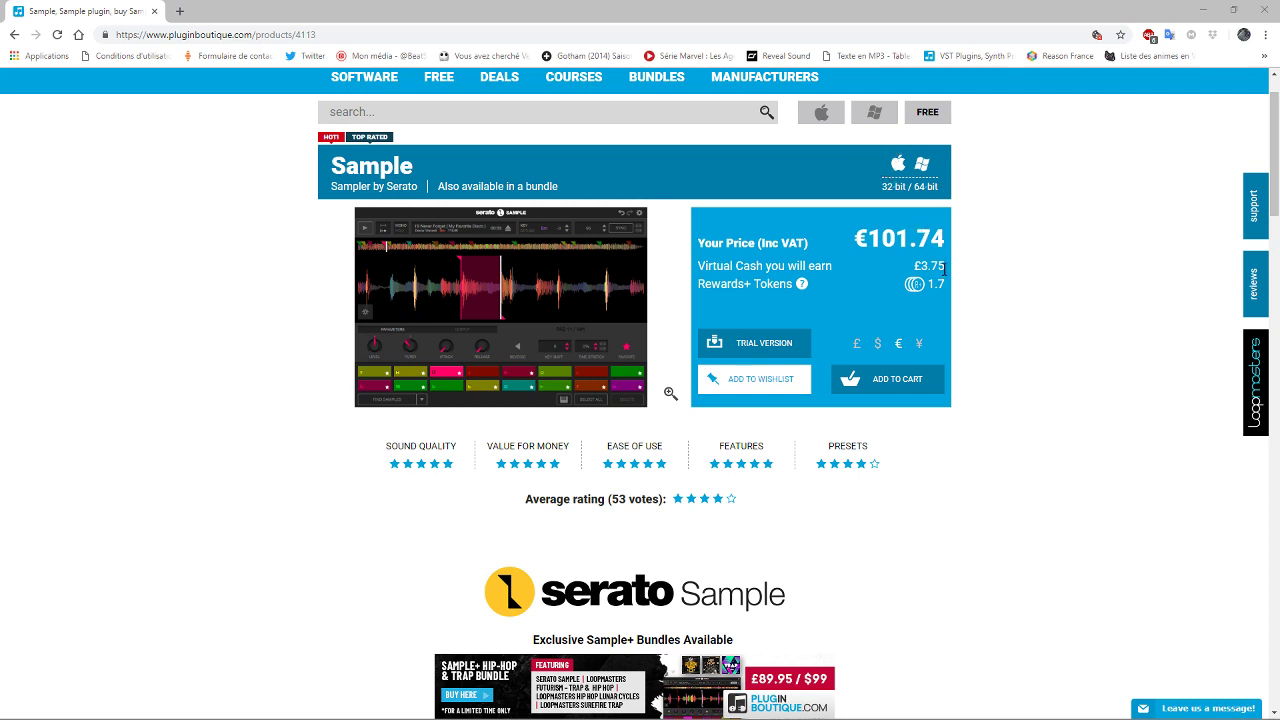
Step: Look over the Serato Sample product page, then switch to Studio One
drag(1275, 148, 1276, 288)
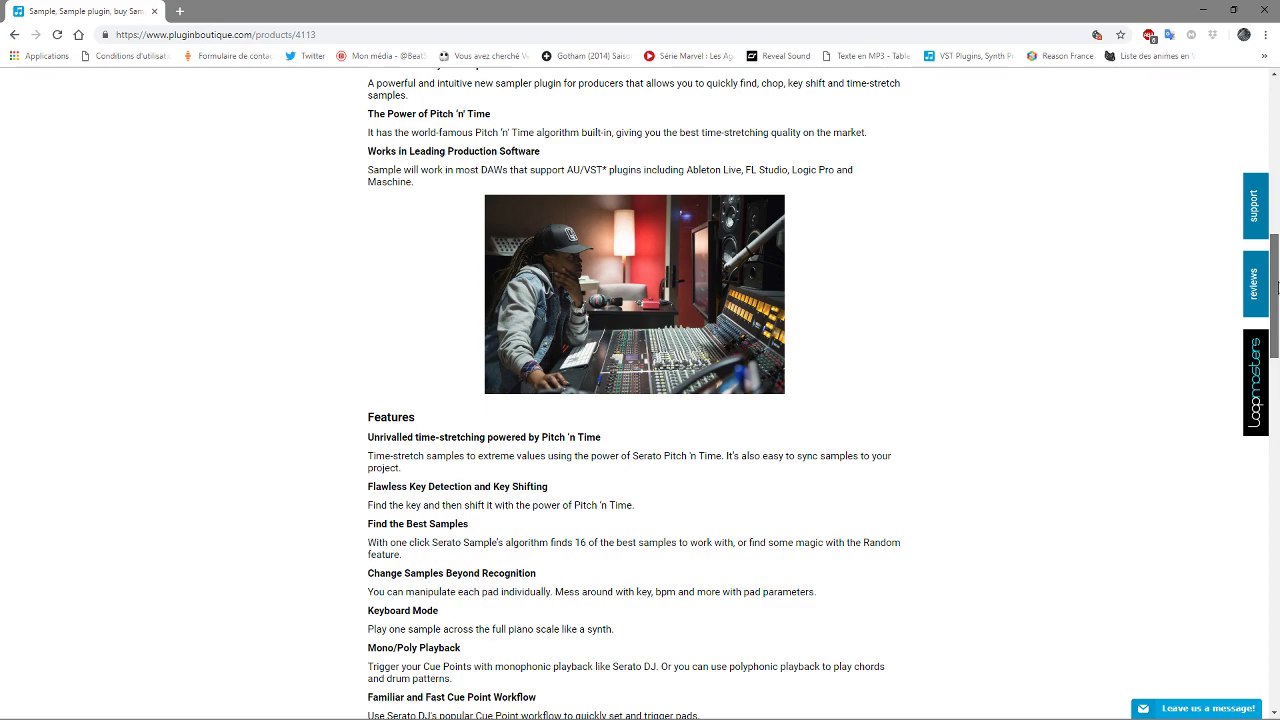
drag(1276, 288, 1236, 190)
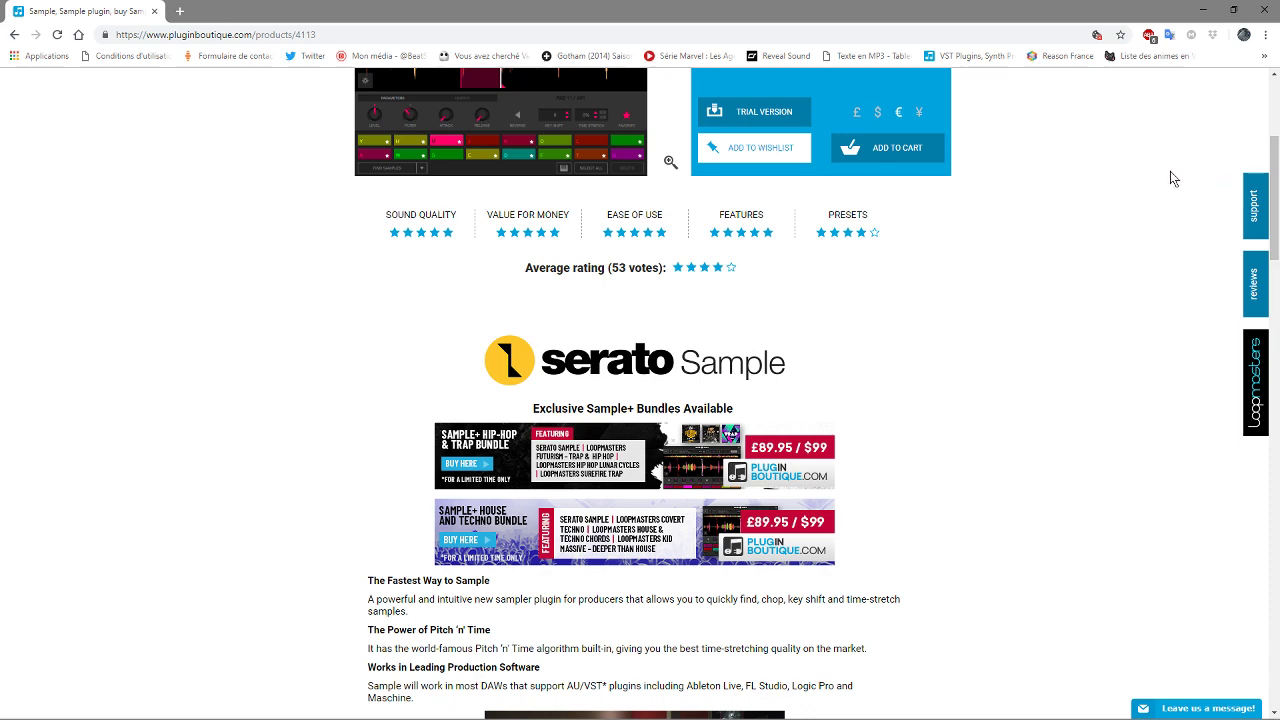
drag(1271, 197, 1270, 174)
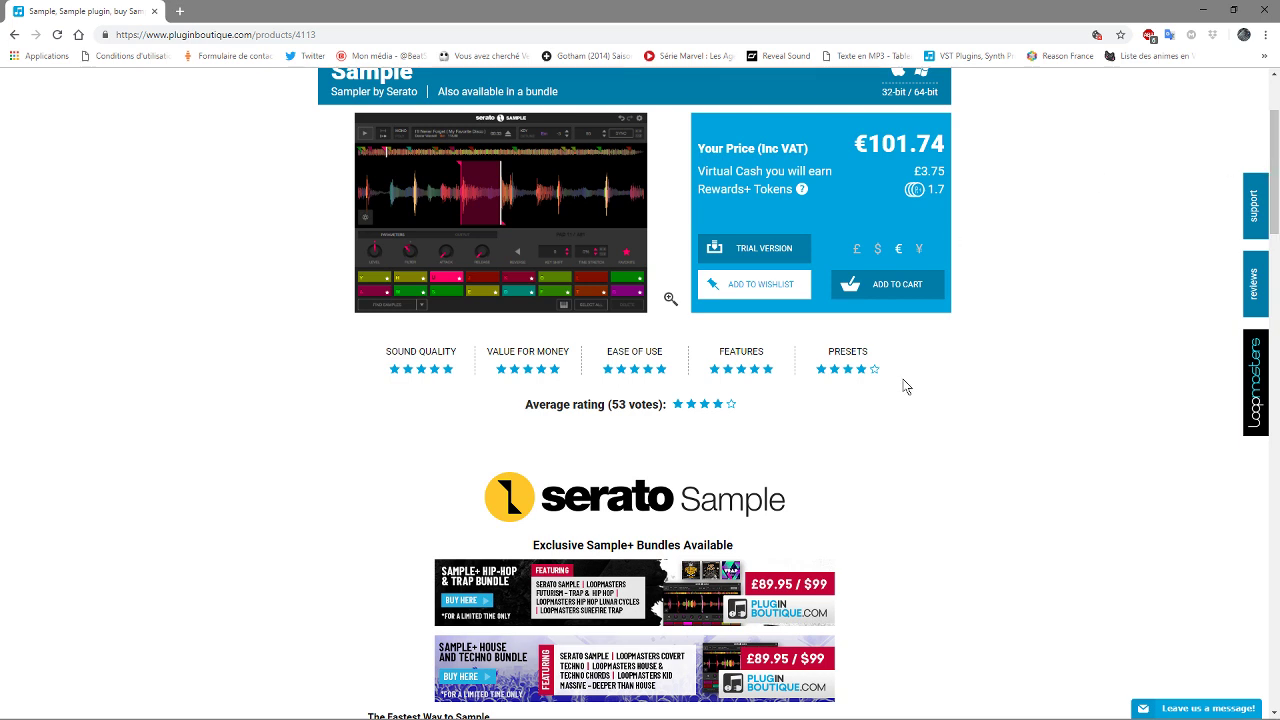
mouse_move(437, 715)
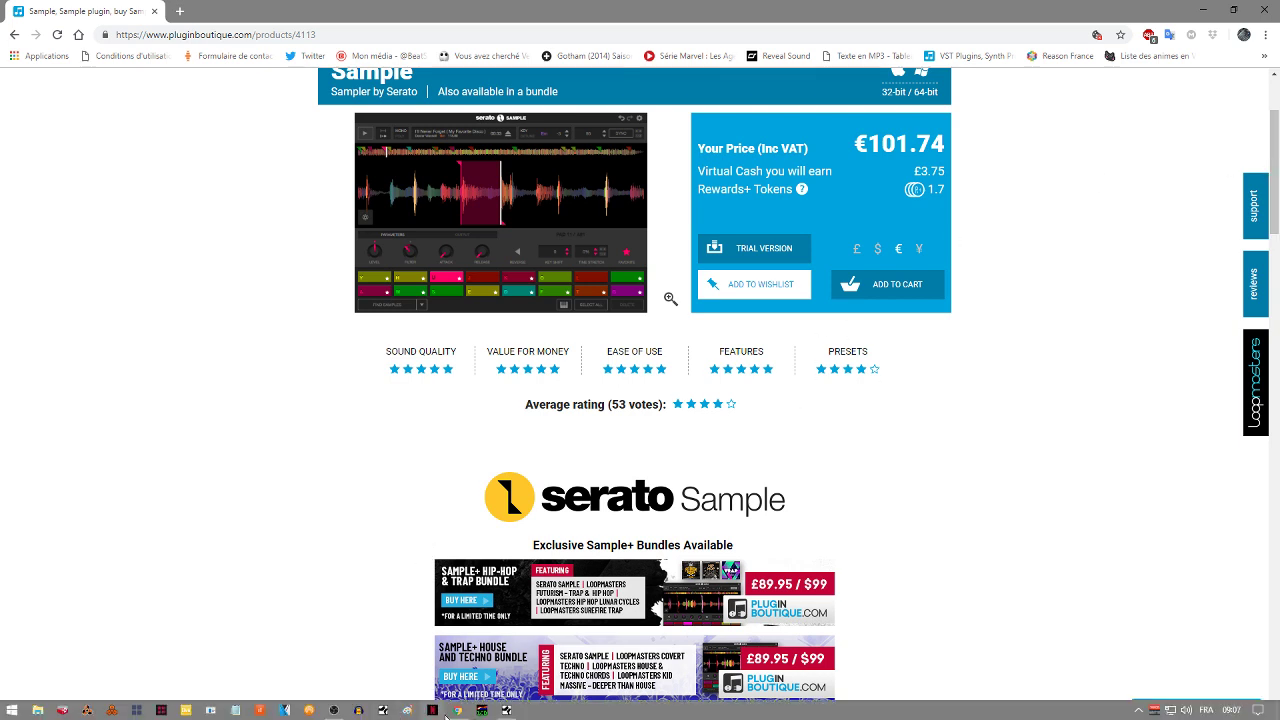
click(507, 710)
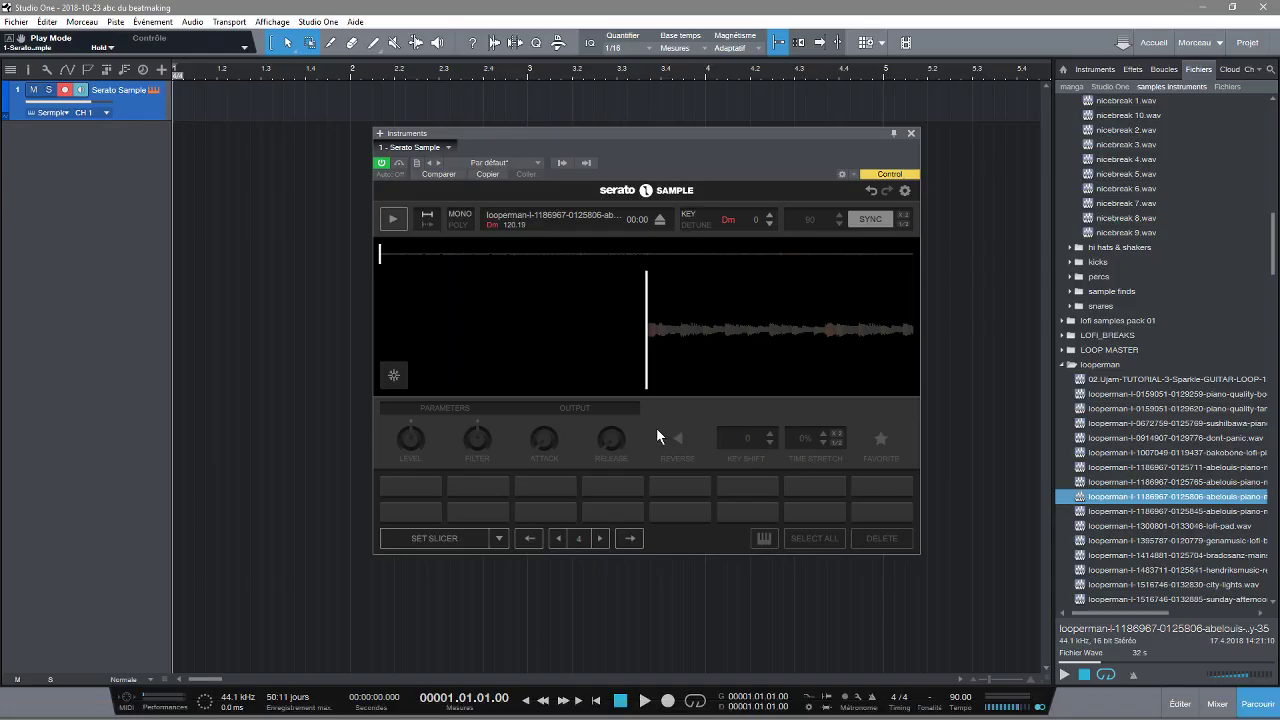
click(660, 220)
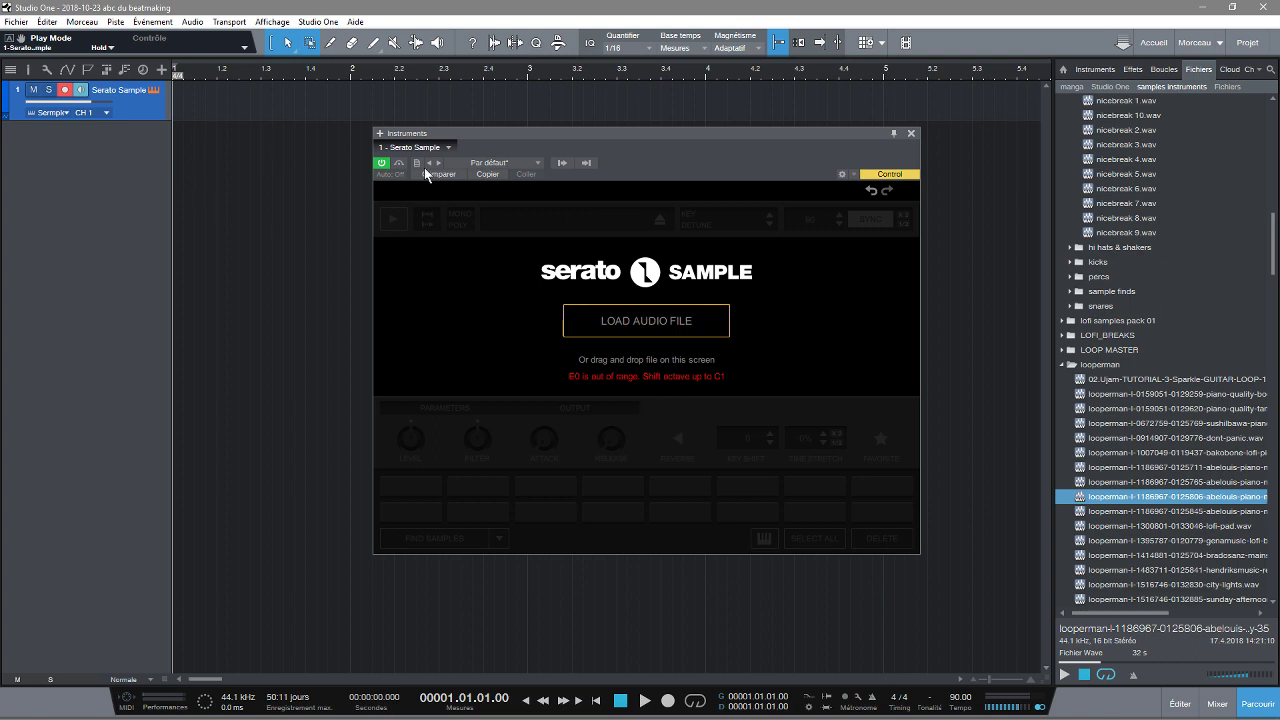
click(634, 325)
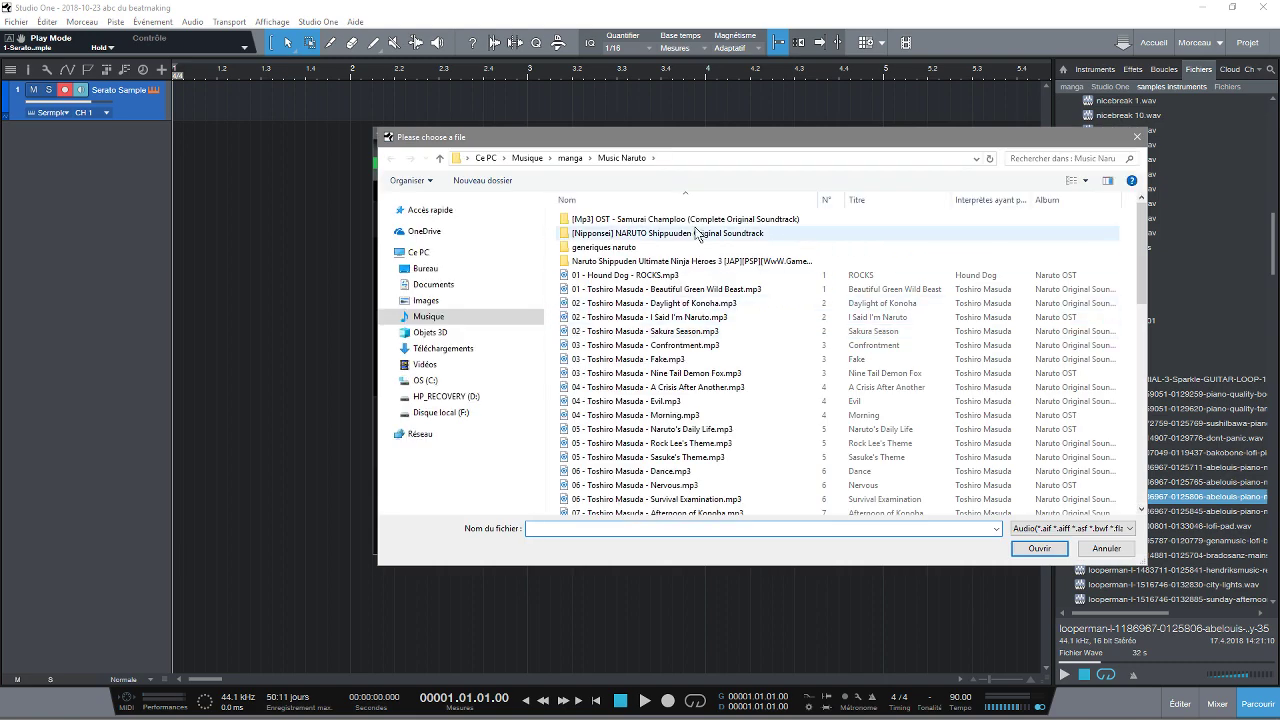
click(1107, 549)
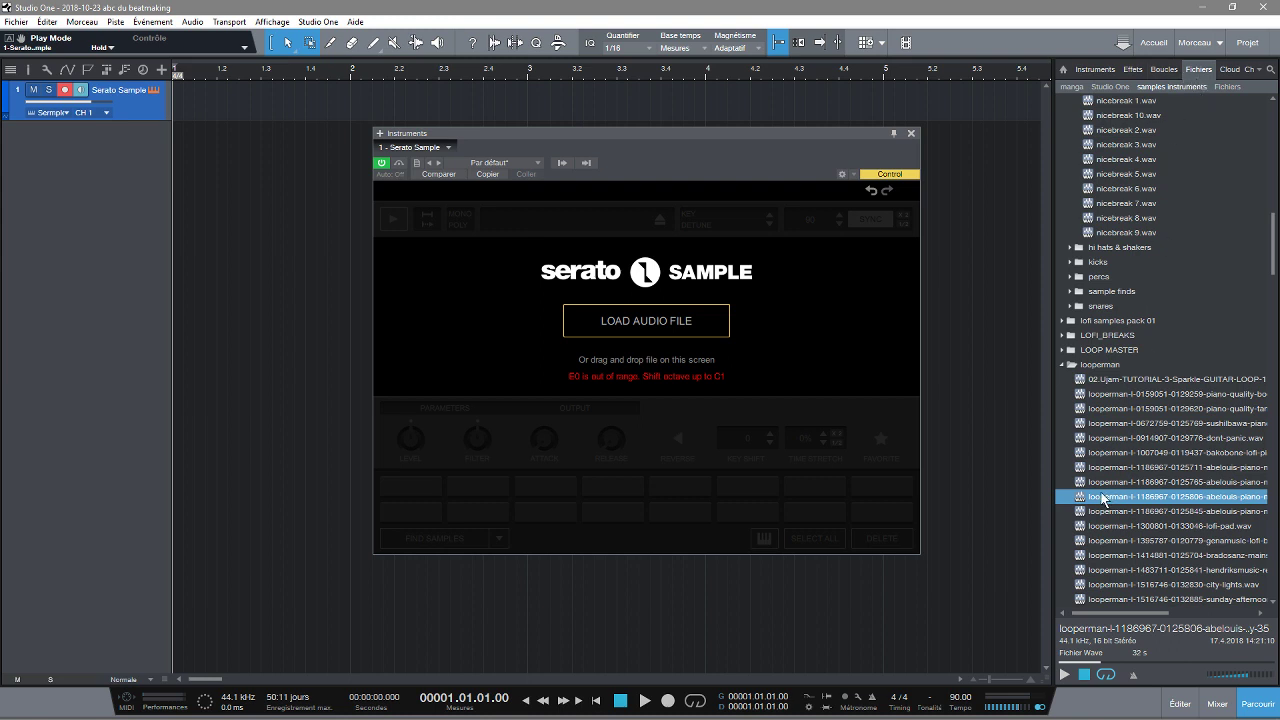
drag(1103, 498, 680, 342)
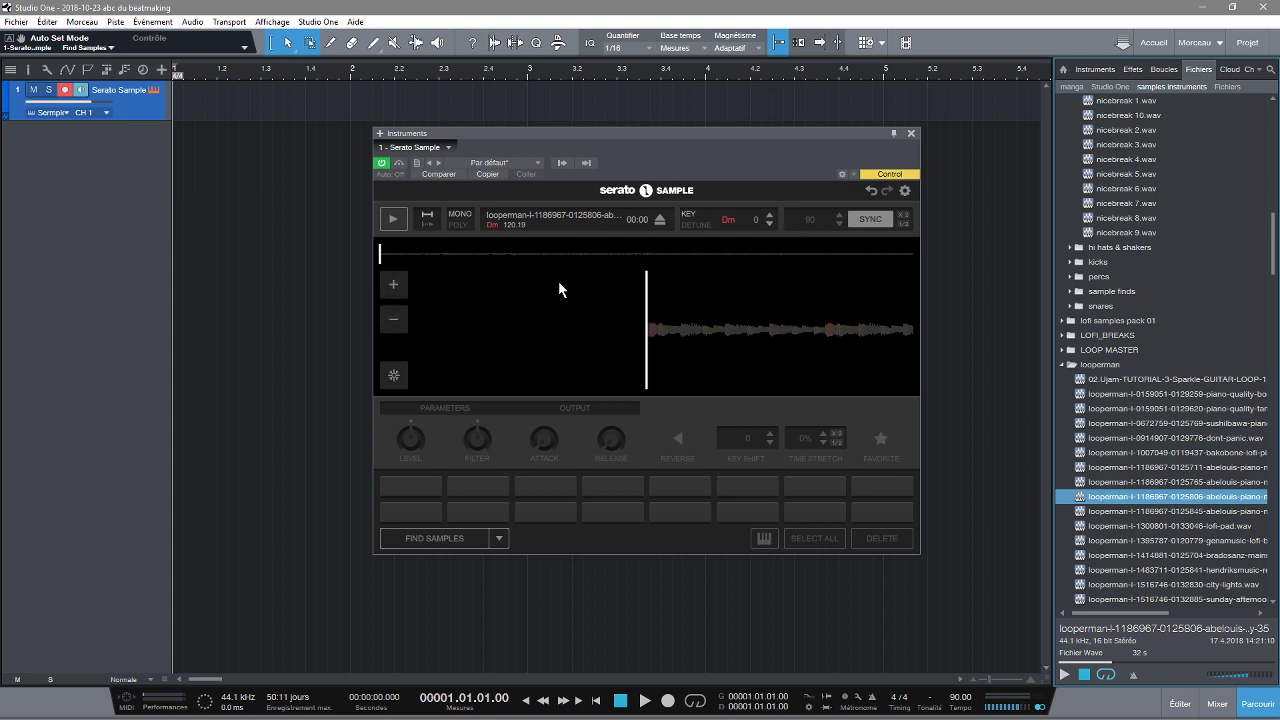
Step: Preview the loaded piano loop briefly in Serato Sample and check the playback mode option
click(391, 222)
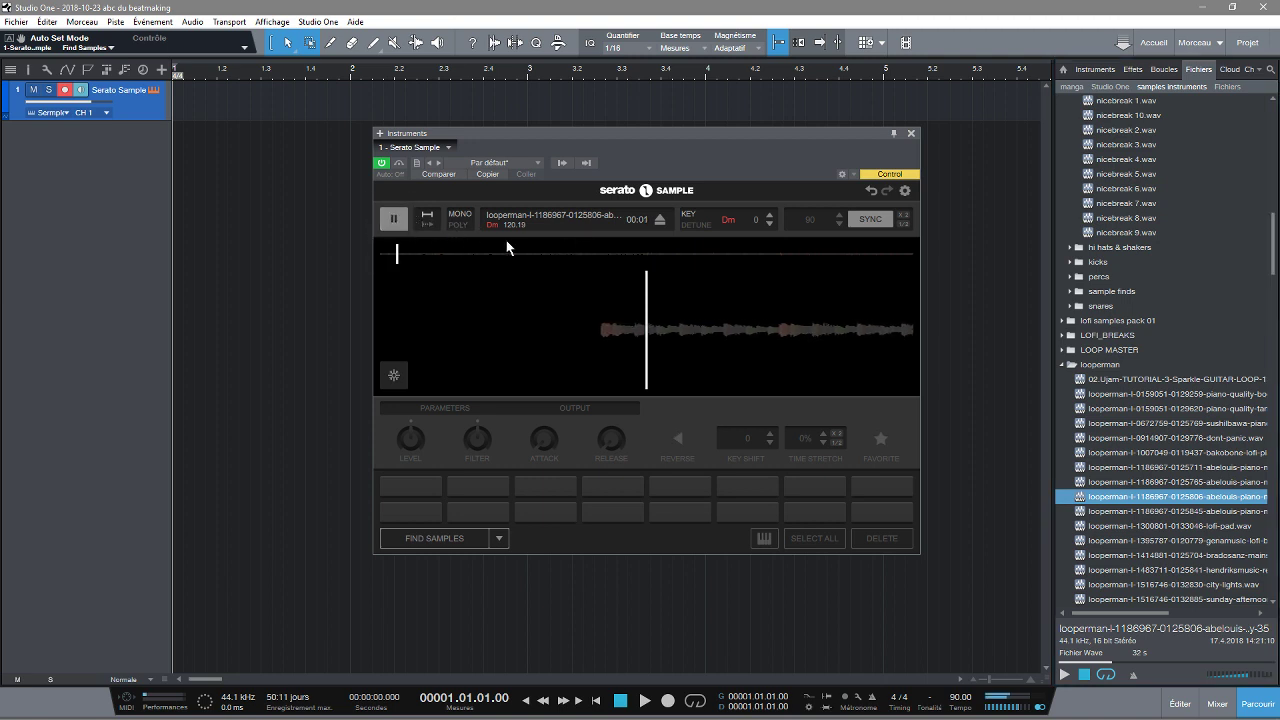
click(390, 219)
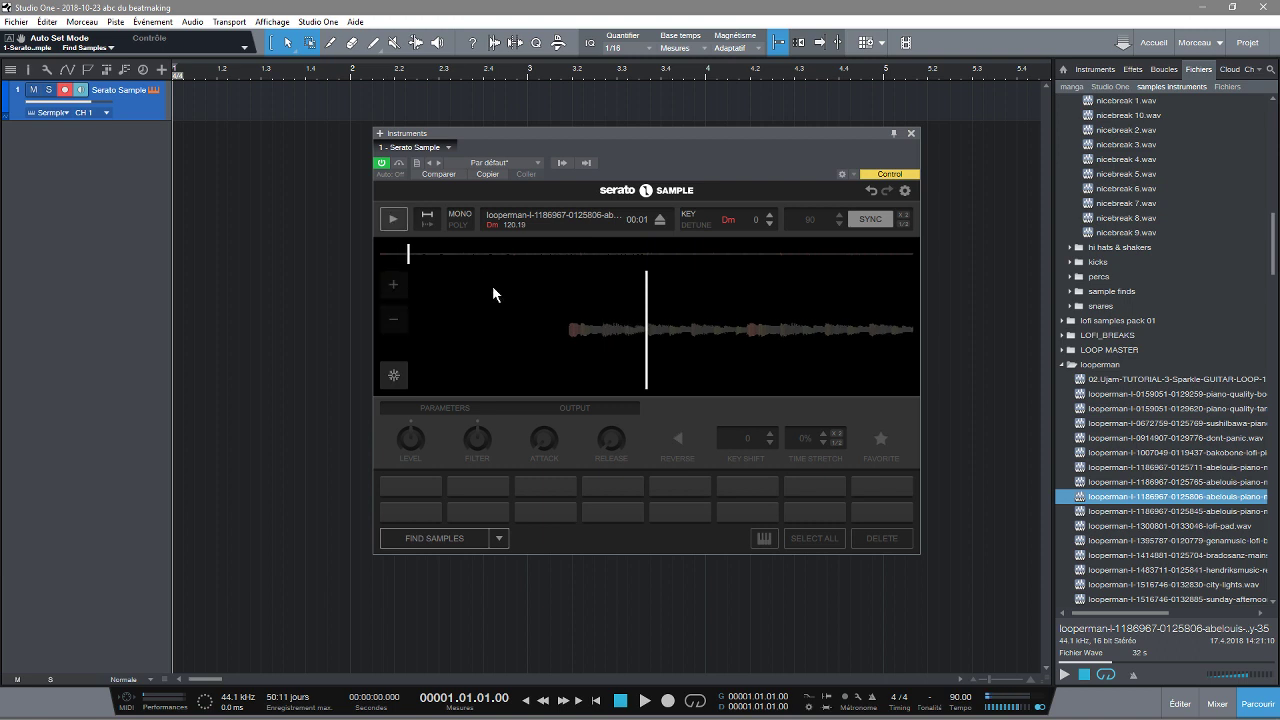
click(428, 221)
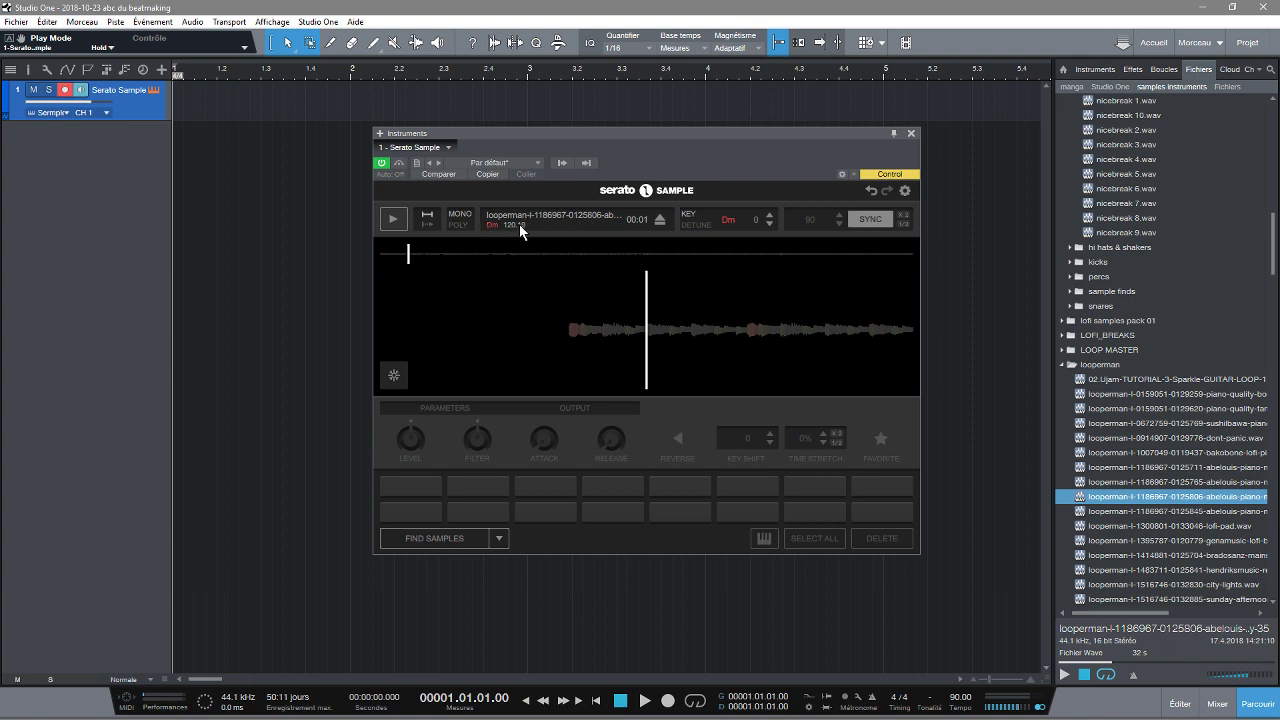
click(660, 220)
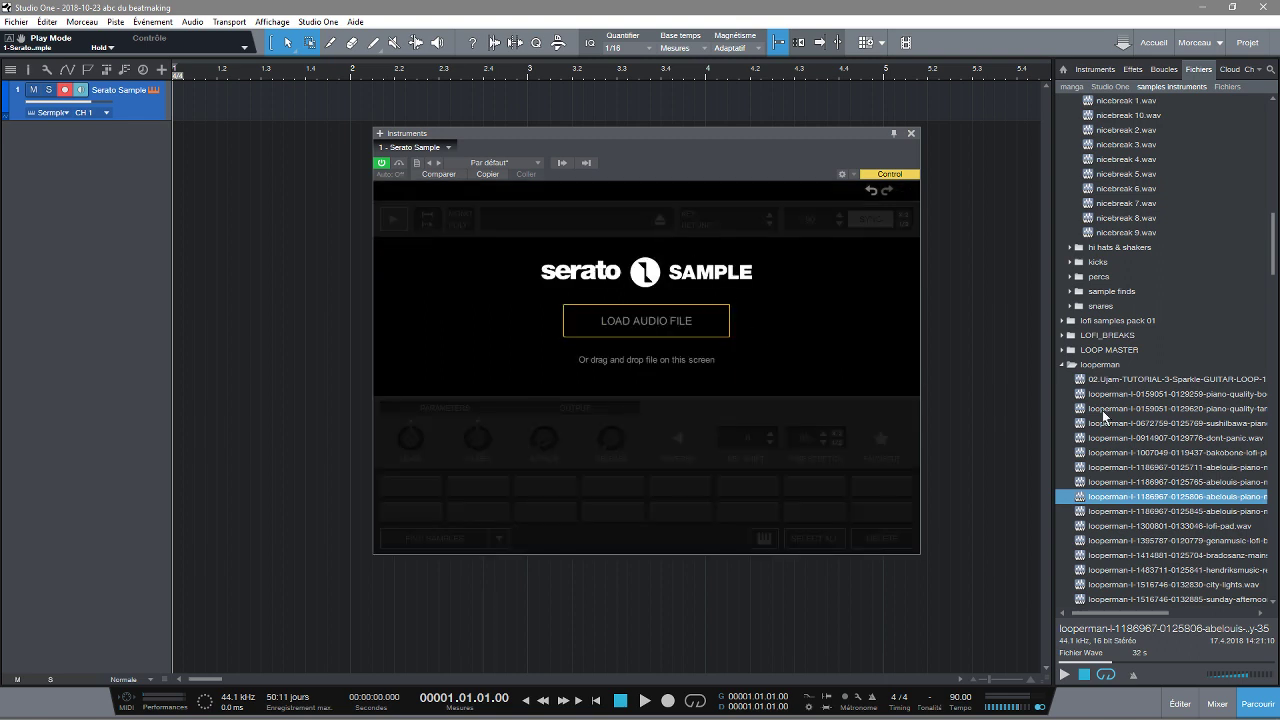
drag(1100, 496, 656, 362)
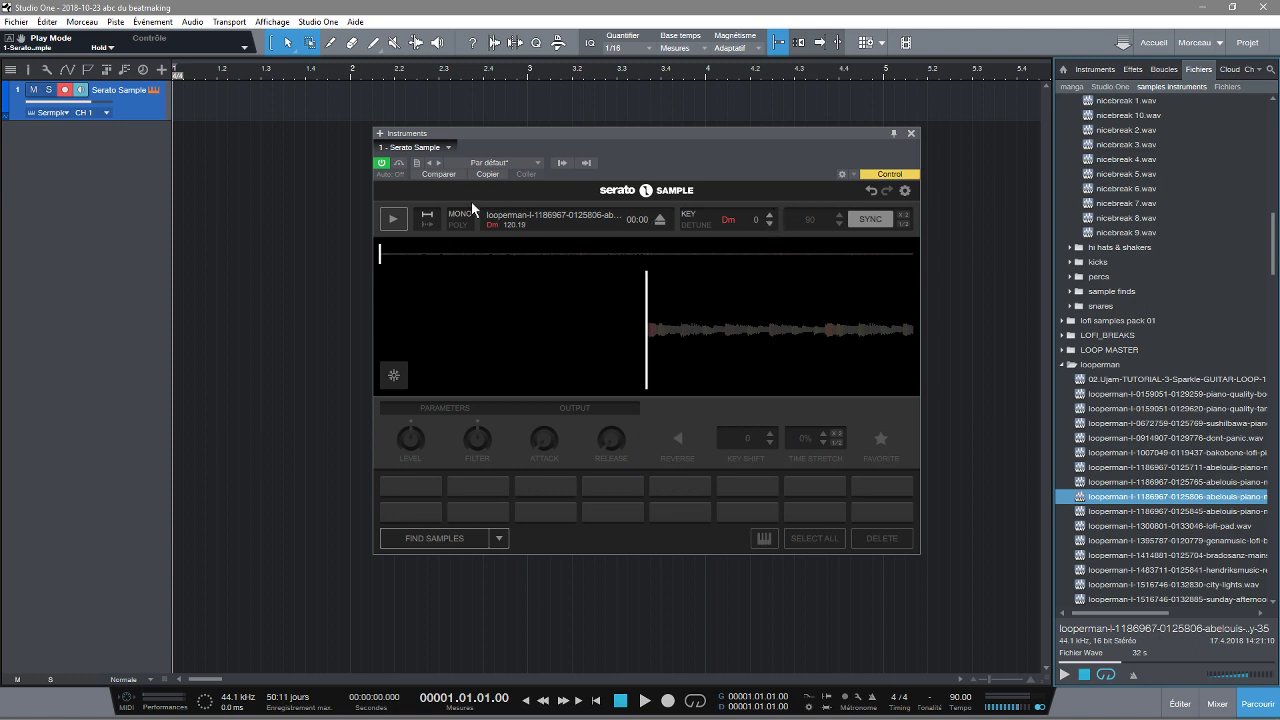
click(393, 219)
Step: Try shifting the whole sample's key up and down during playback, return the shift to 0 and pause playback
click(768, 215)
click(768, 215)
click(768, 215)
click(768, 215)
click(768, 226)
click(768, 226)
click(768, 226)
click(768, 226)
click(768, 226)
click(768, 226)
click(768, 226)
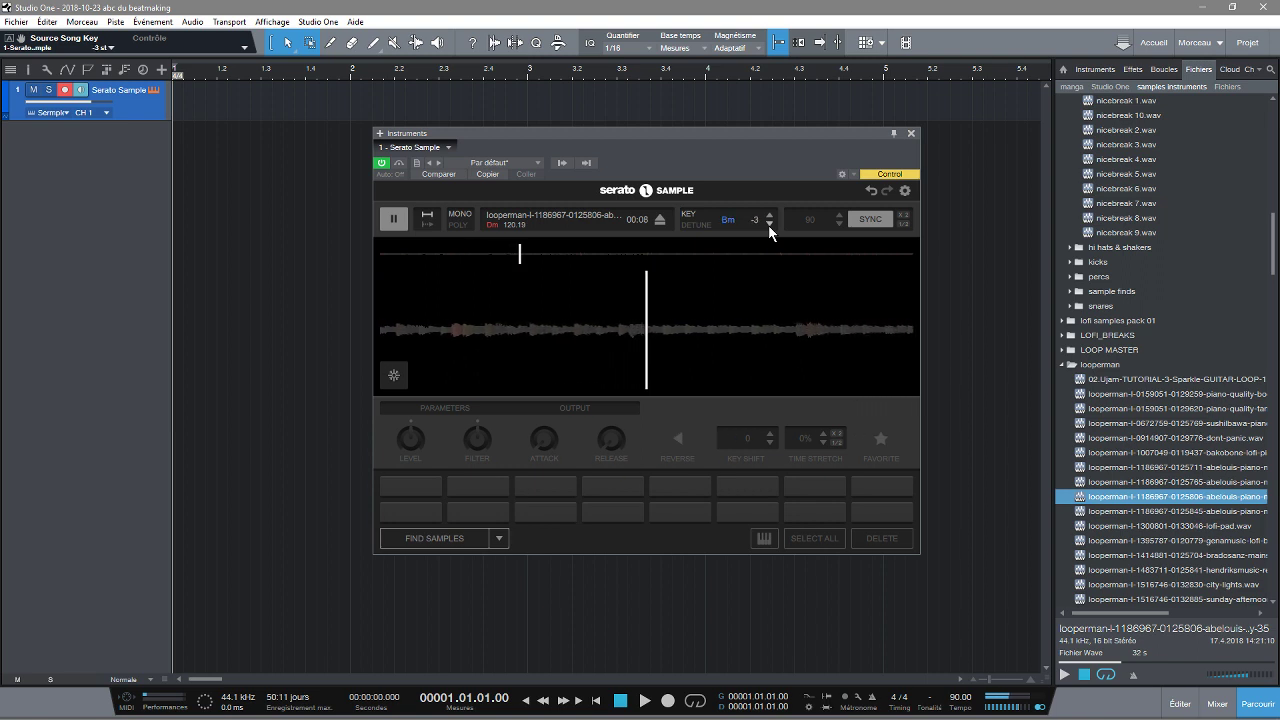
click(768, 226)
click(770, 214)
click(770, 214)
click(770, 214)
click(770, 214)
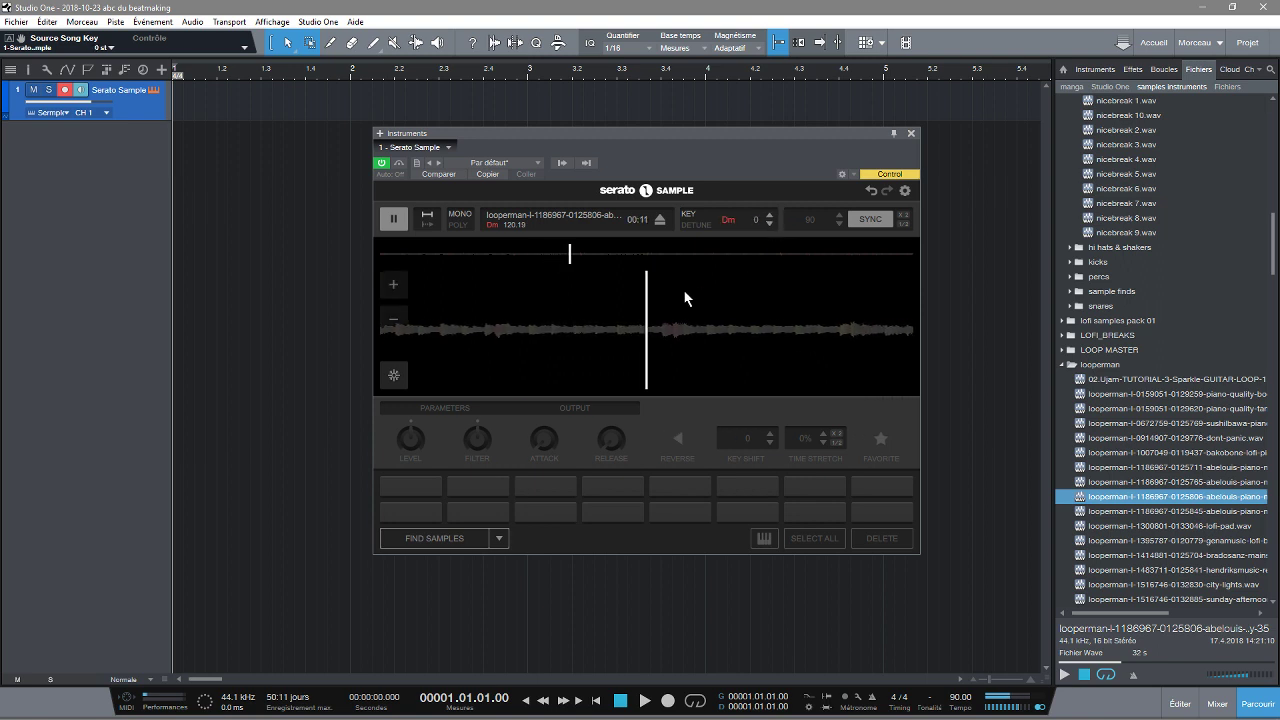
click(397, 223)
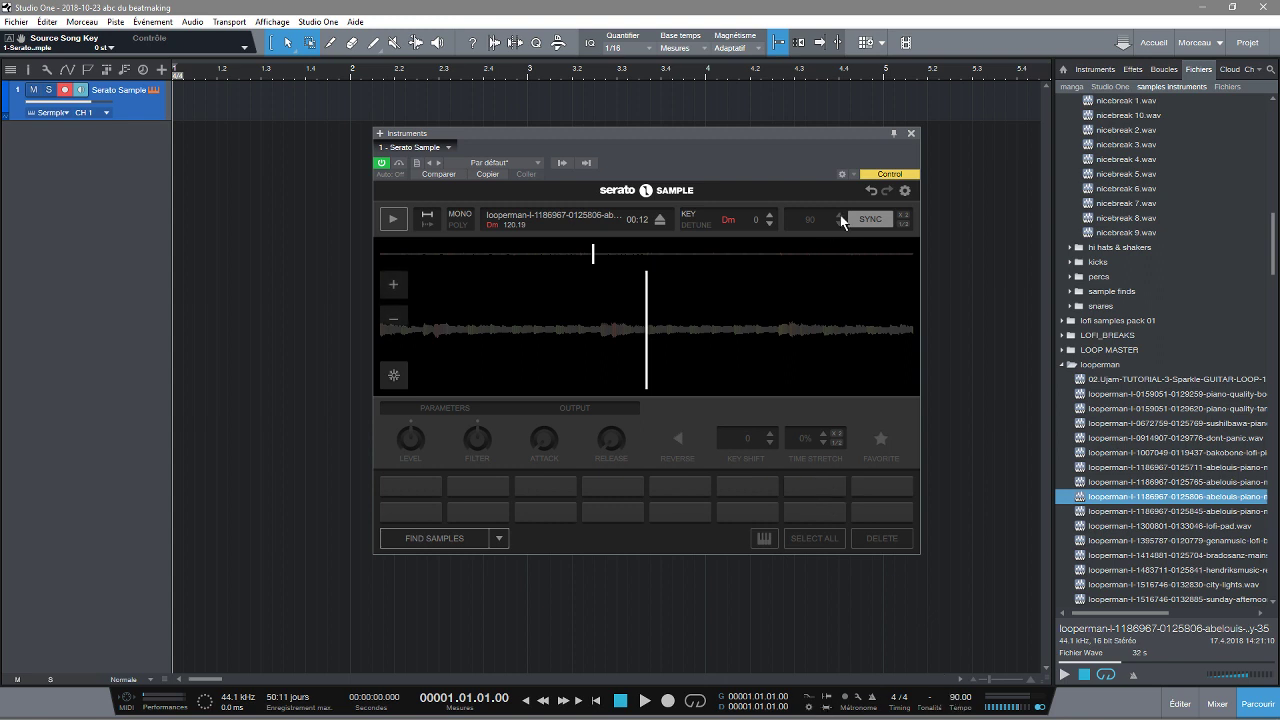
Step: Compare the sample's playback with tempo sync switched off and on, leaving sync enabled, and stop playback
click(867, 224)
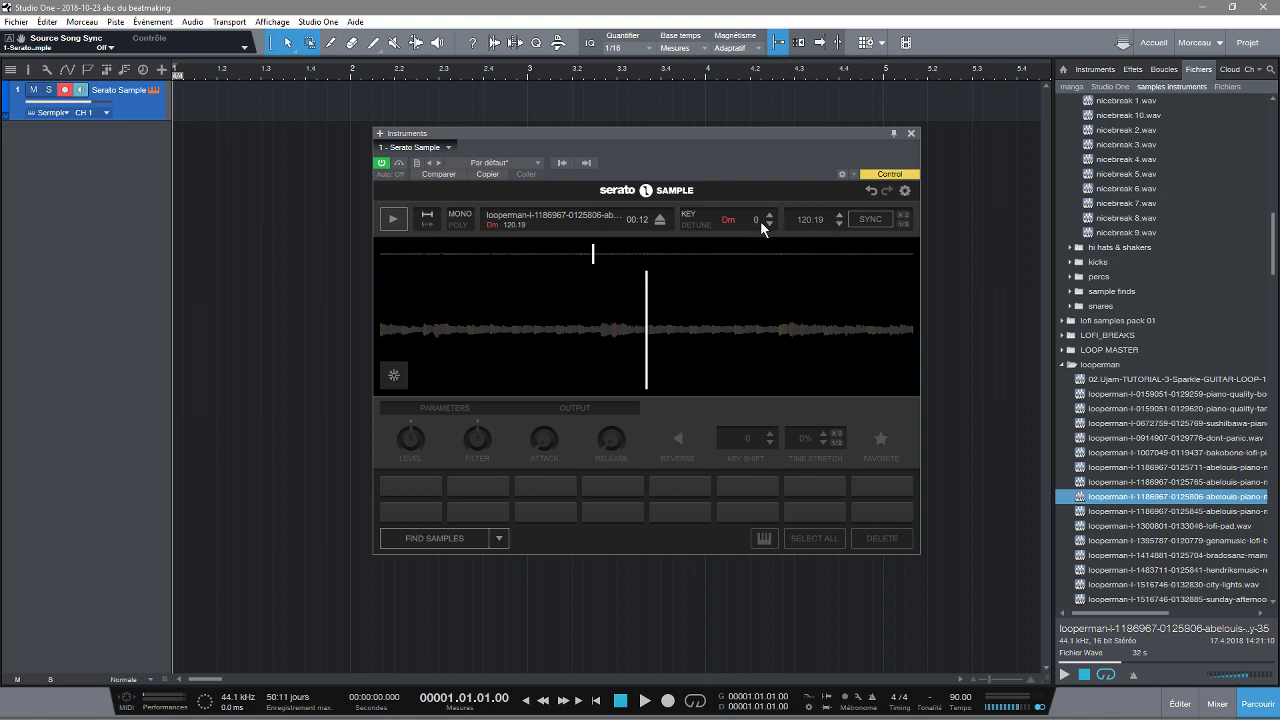
click(393, 220)
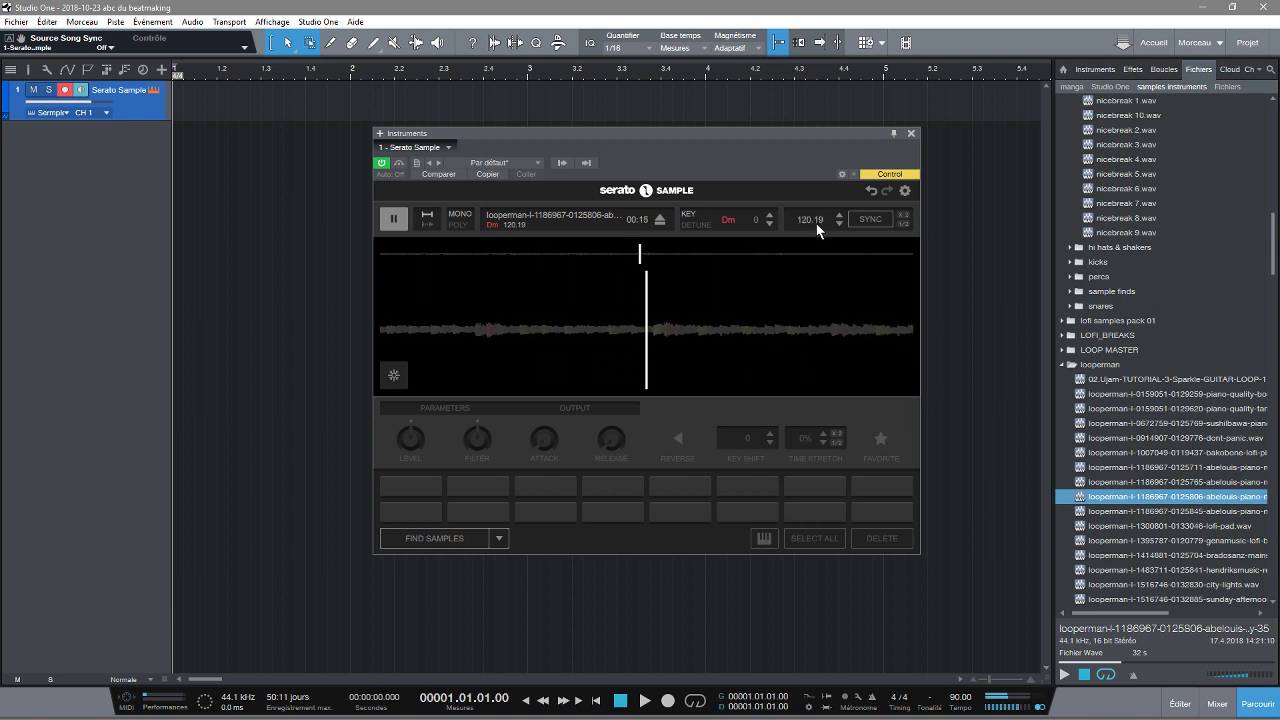
click(872, 218)
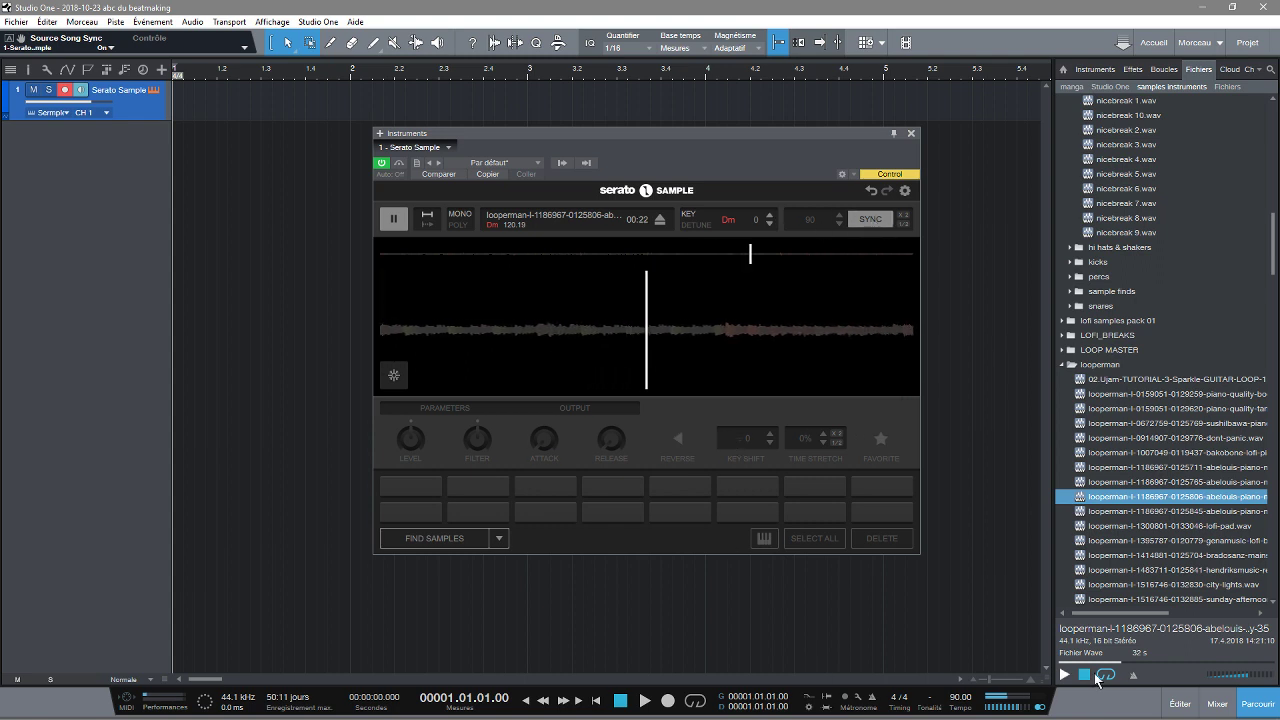
click(393, 221)
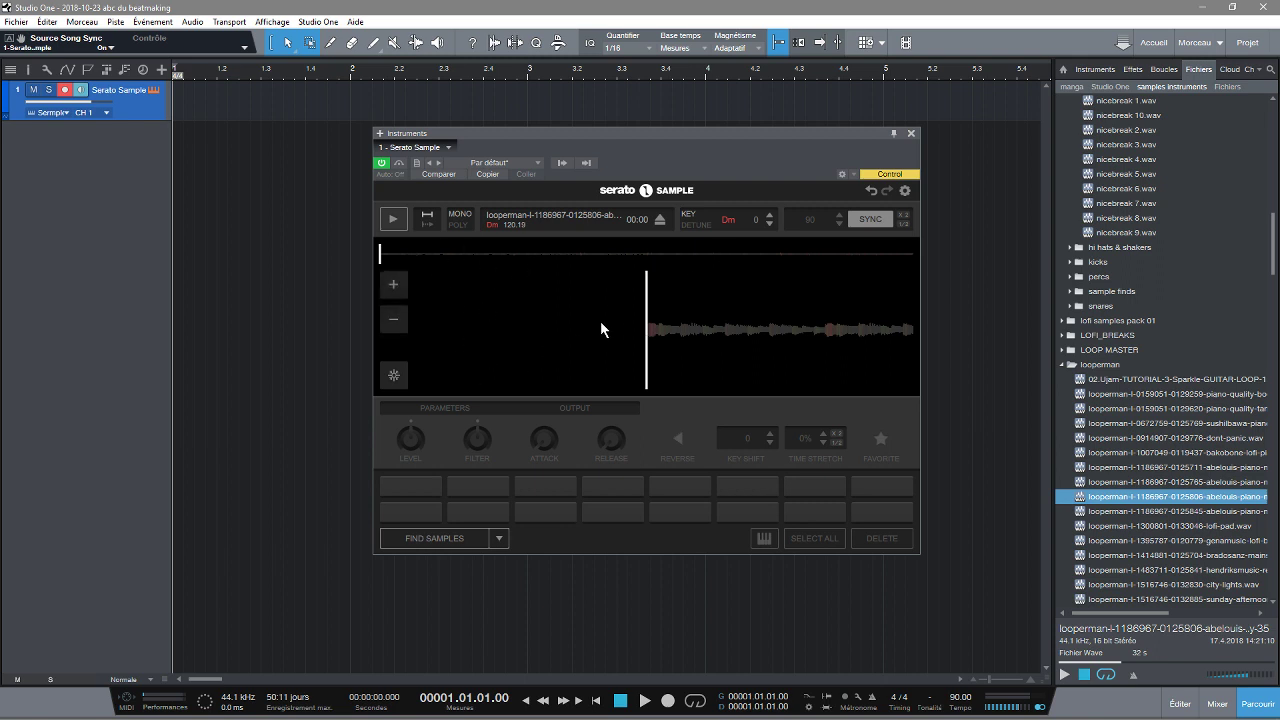
Step: Jump to several positions along the sample's waveform overview and return the playhead to the start
mouse_move(737, 339)
mouse_down()
mouse_move(651, 339)
mouse_move(737, 339)
mouse_up()
click(548, 251)
click(674, 251)
click(786, 251)
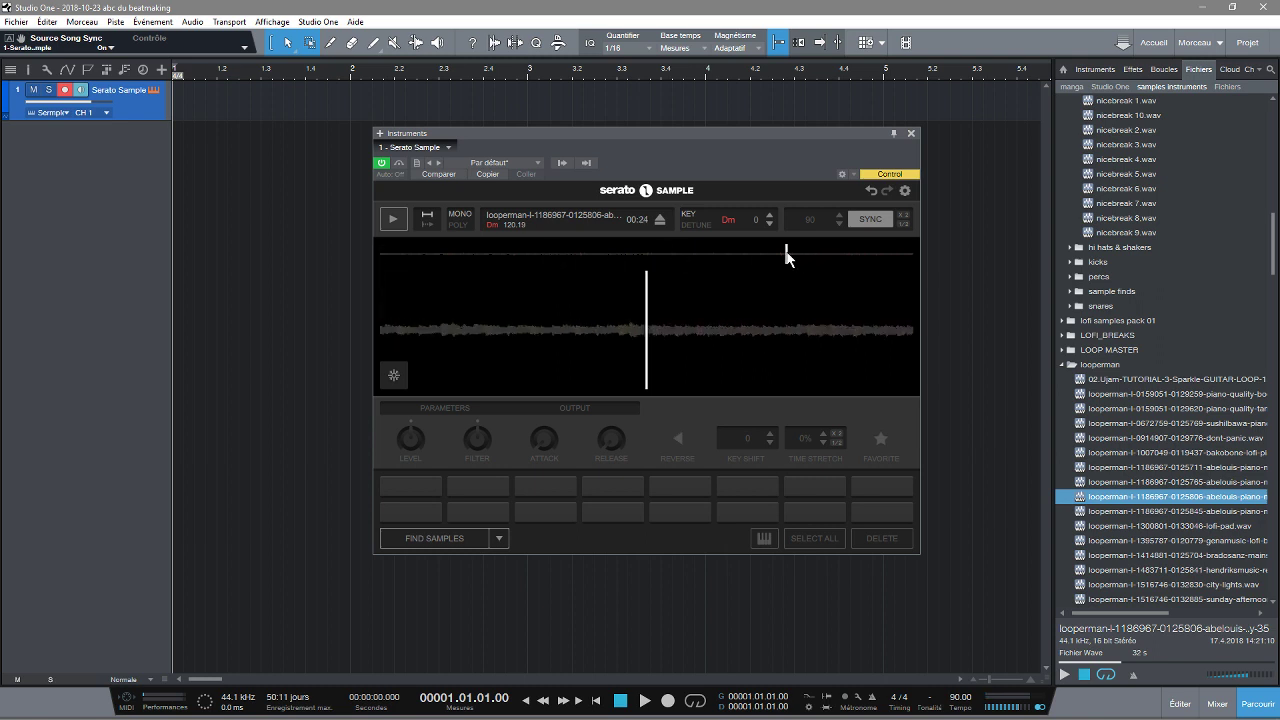
click(846, 252)
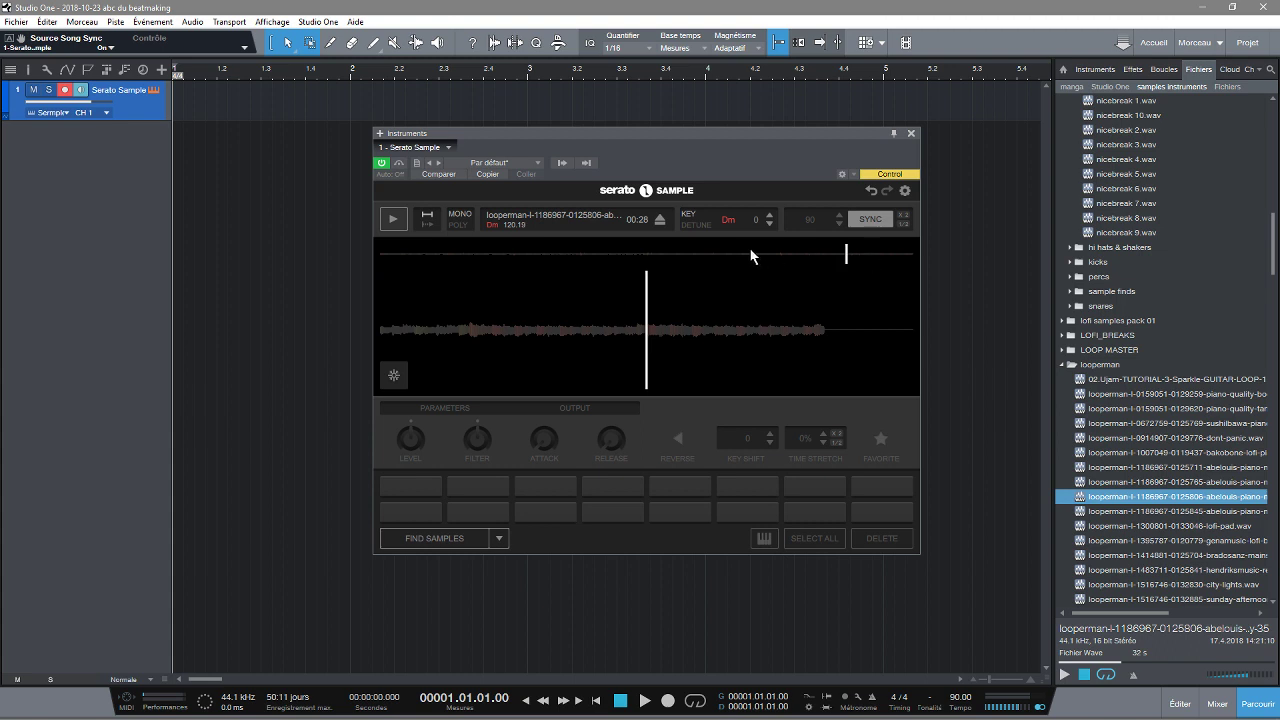
click(711, 252)
click(486, 252)
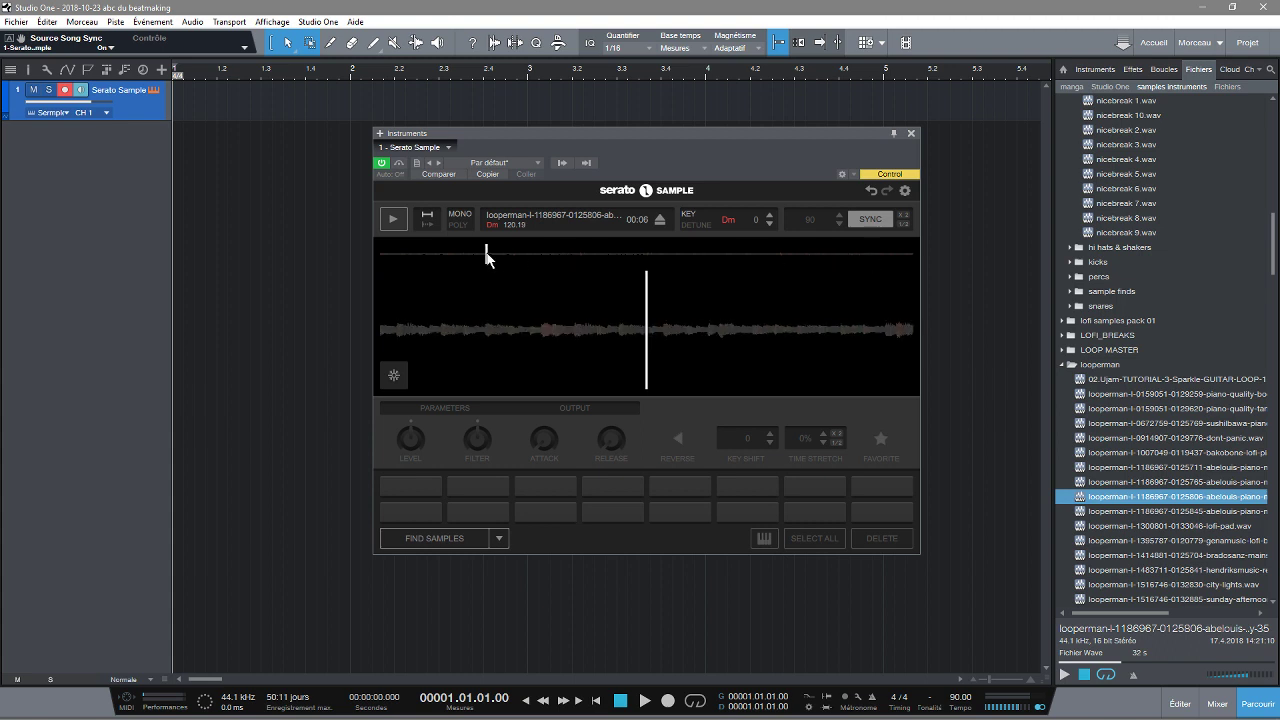
click(410, 252)
click(380, 252)
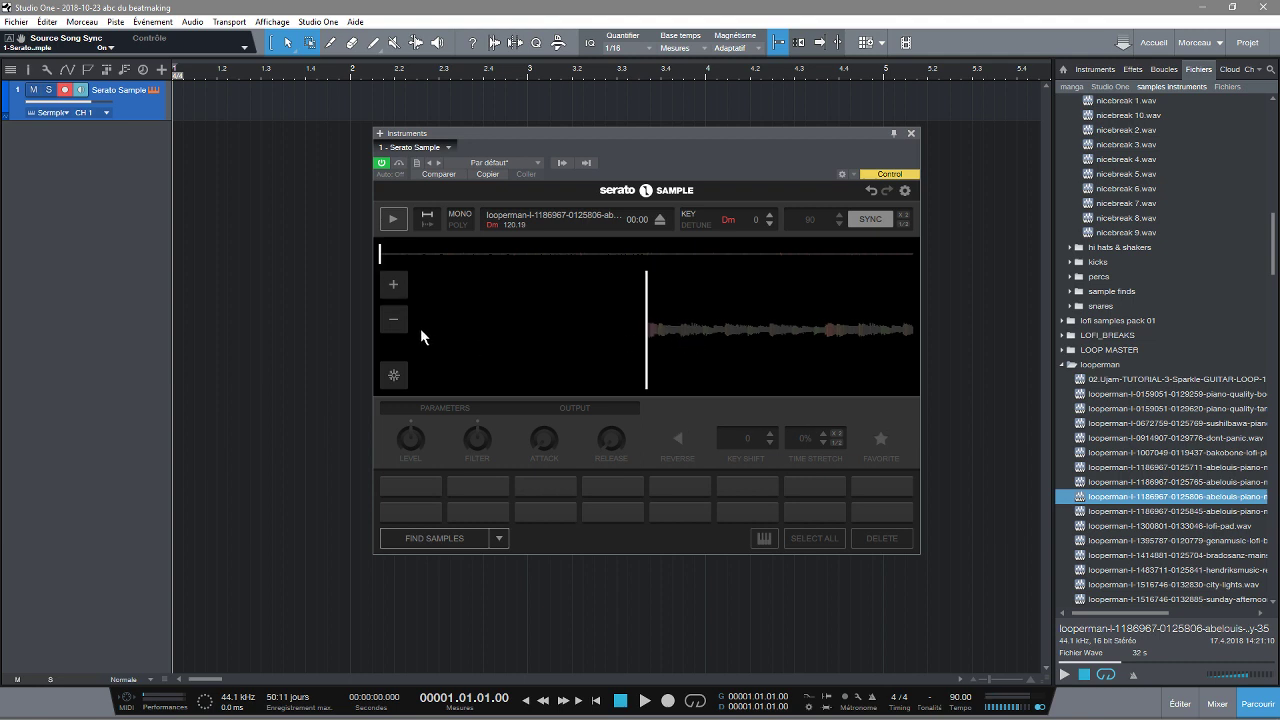
Step: Zoom the detailed waveform far out, check the centred playhead during playback, and return the paused sample to its start
click(401, 283)
click(395, 330)
click(395, 331)
click(395, 331)
click(395, 331)
click(395, 331)
click(395, 331)
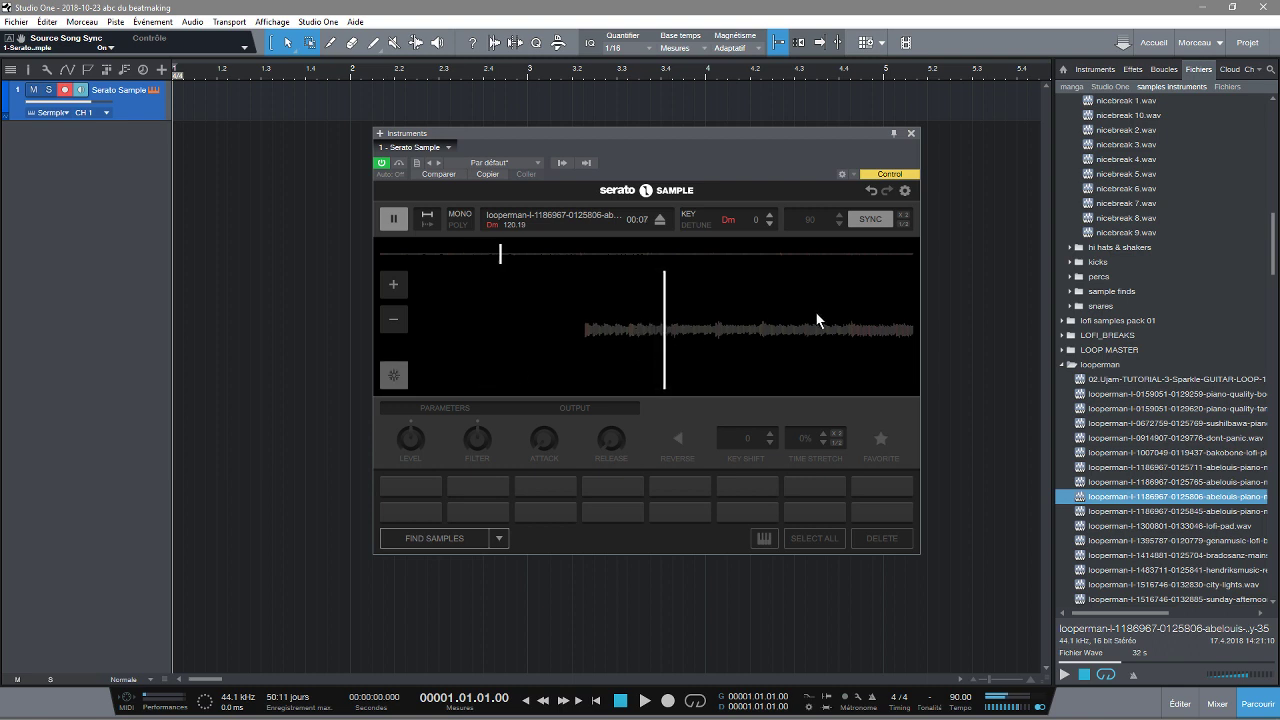
click(396, 376)
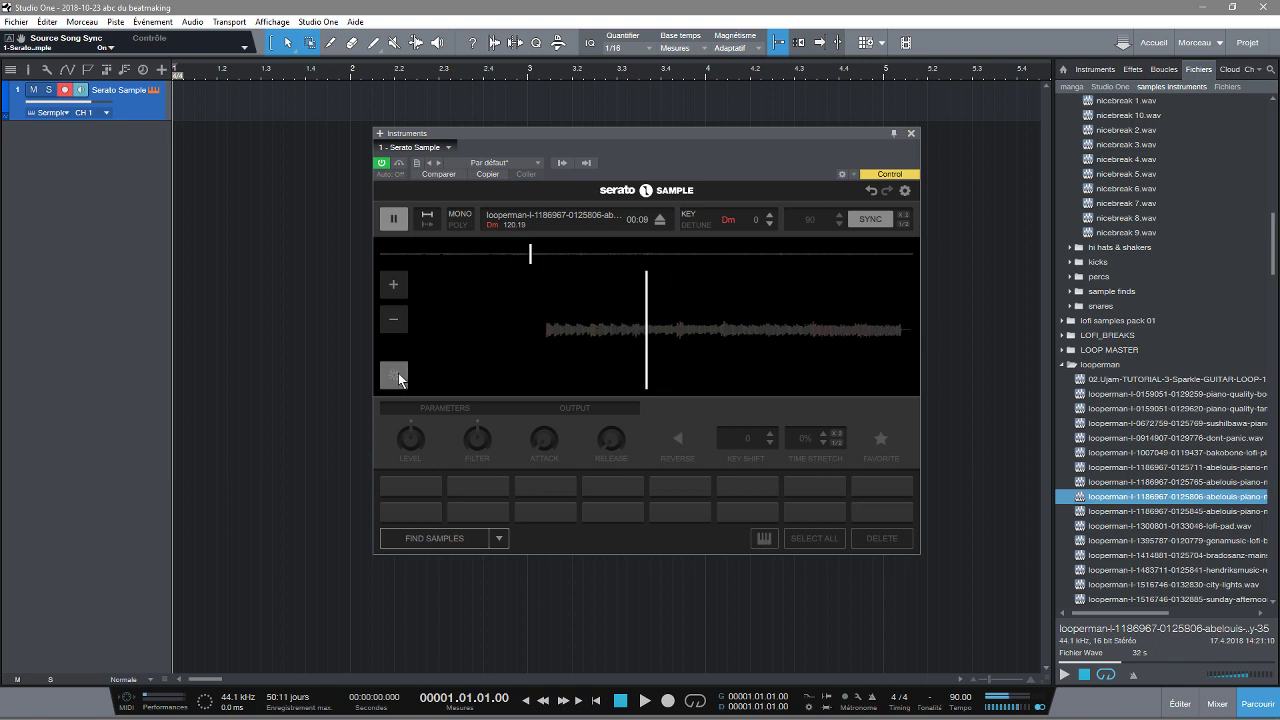
click(390, 219)
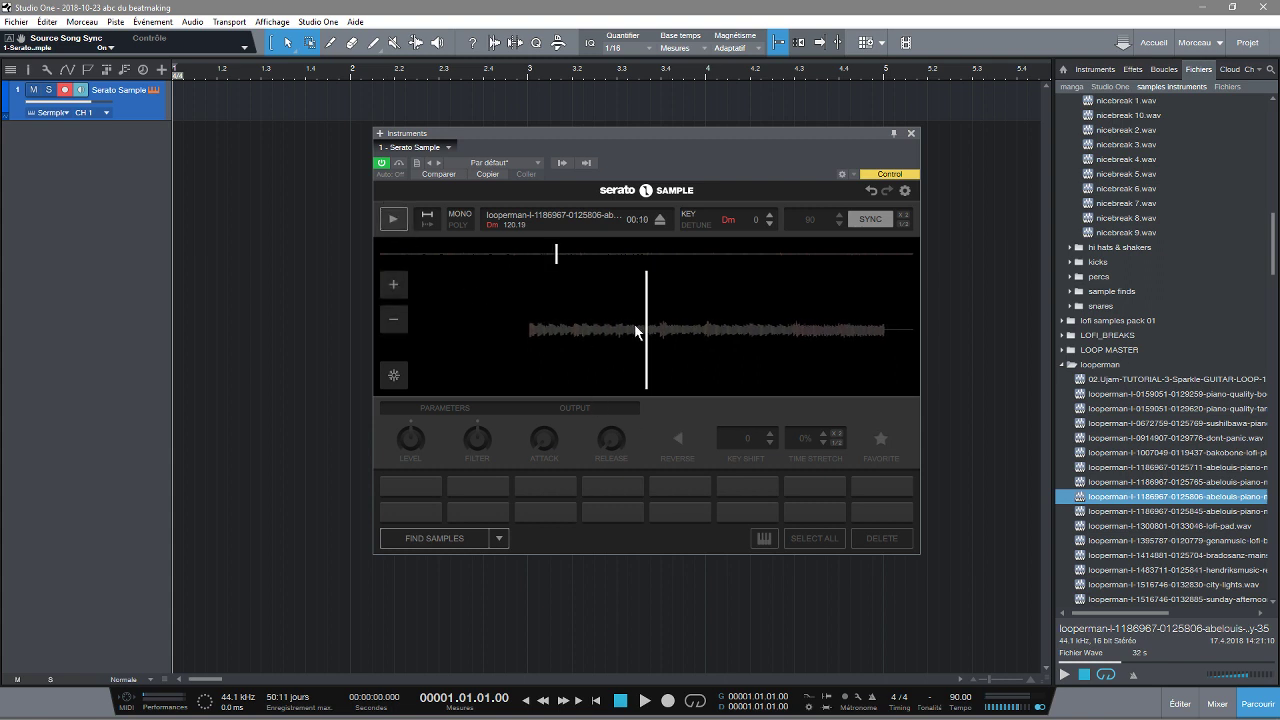
drag(610, 335, 728, 335)
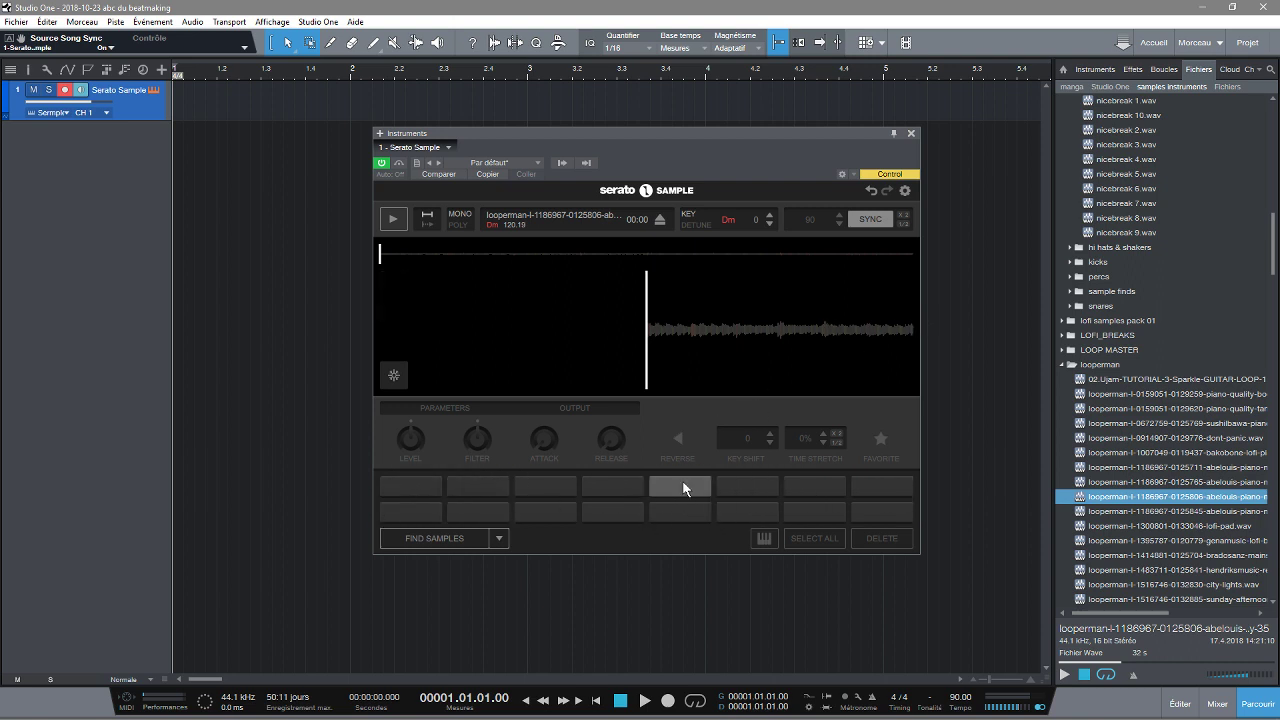
Step: Switch the automatic pad assignment to Set Slicer, set the slice value to 4 and slice the sample across the pads
click(498, 539)
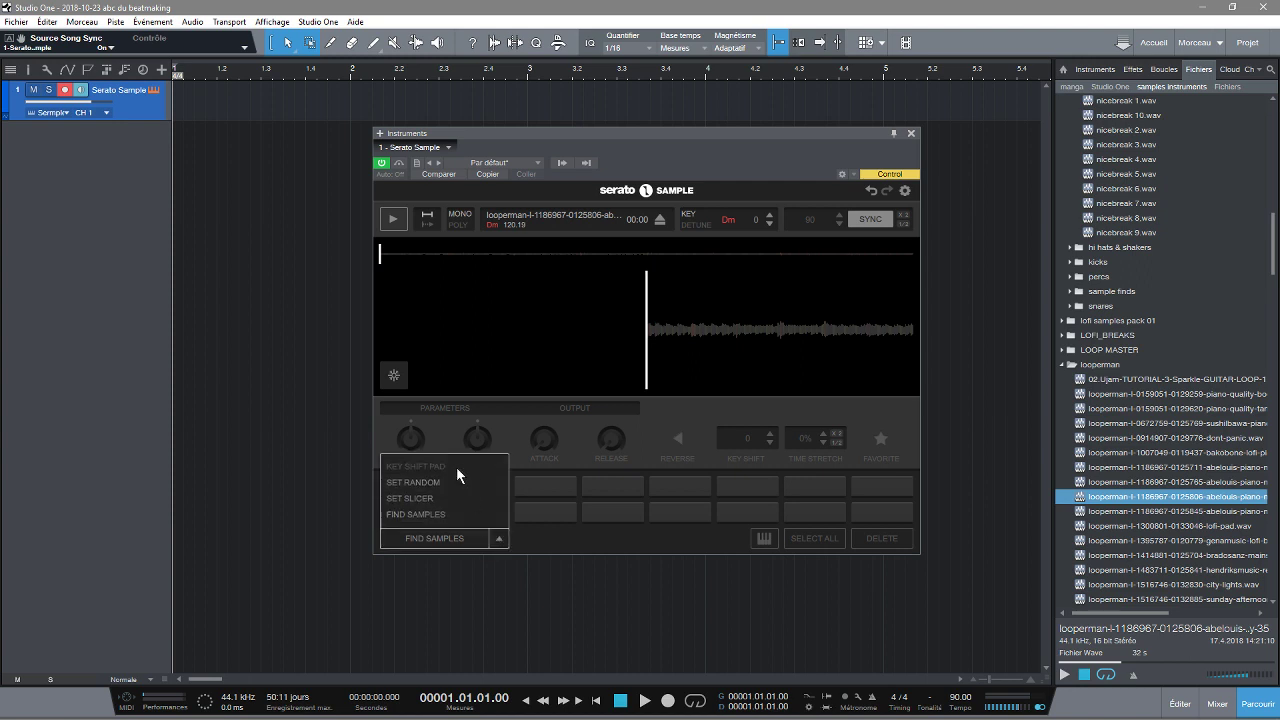
click(414, 498)
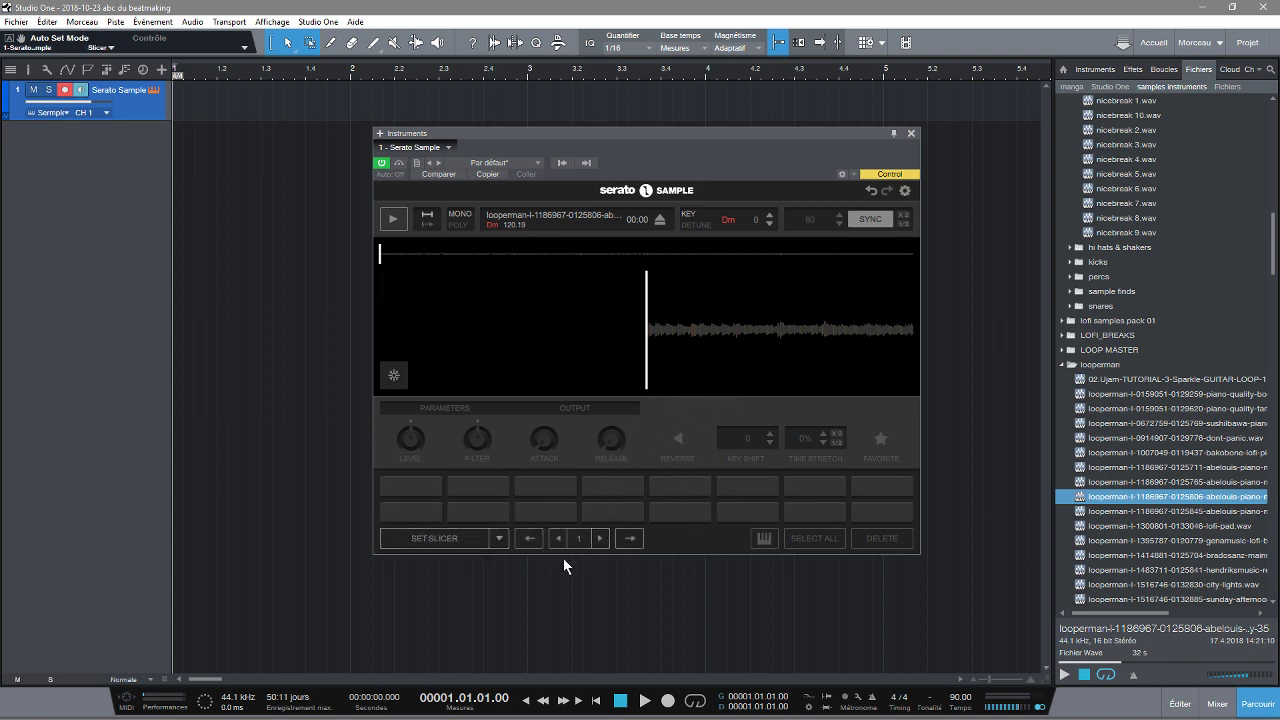
click(599, 539)
click(599, 539)
click(420, 538)
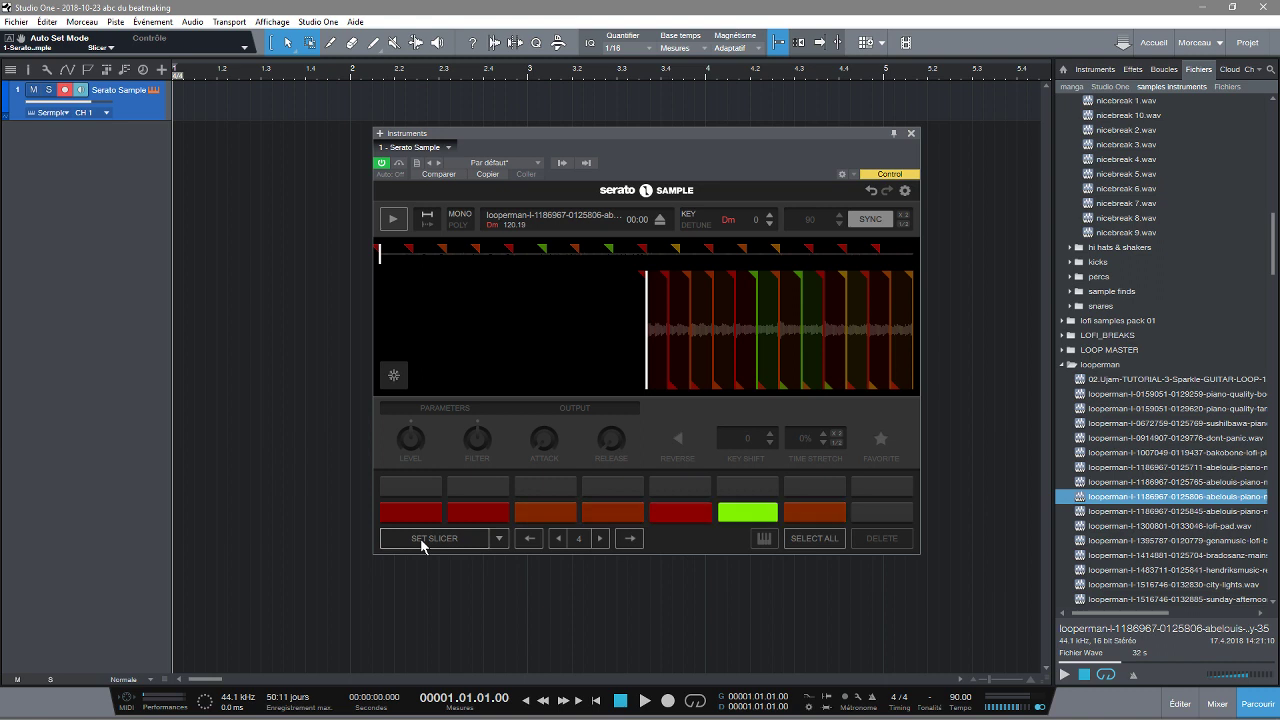
Step: Select all the sliced pads and delete them
mouse_move(832, 357)
mouse_down()
mouse_move(645, 357)
mouse_move(833, 357)
mouse_up()
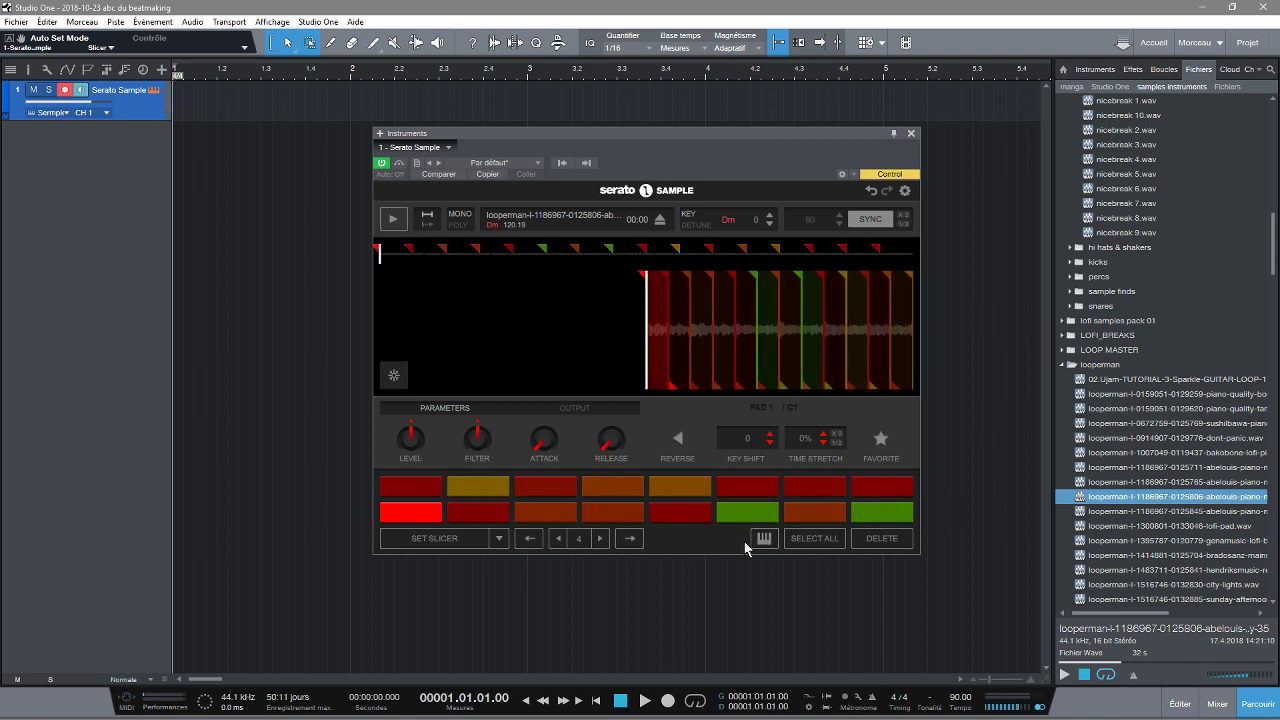
click(790, 537)
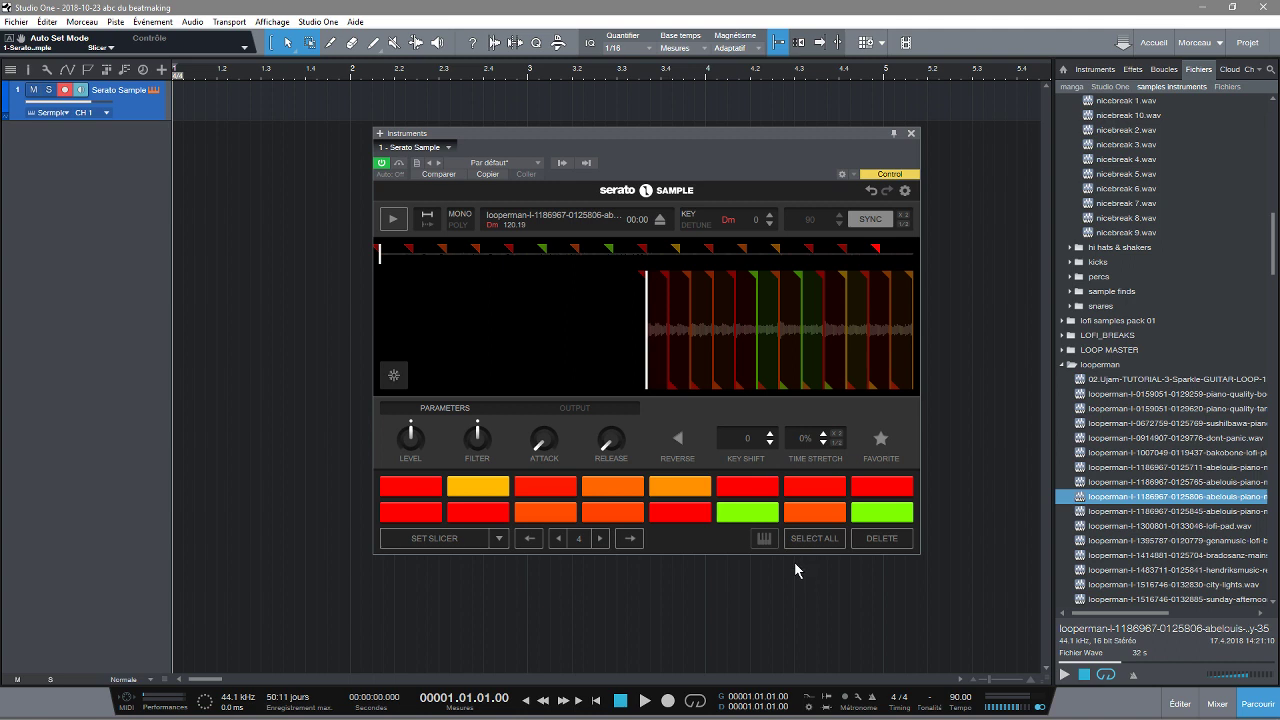
click(867, 541)
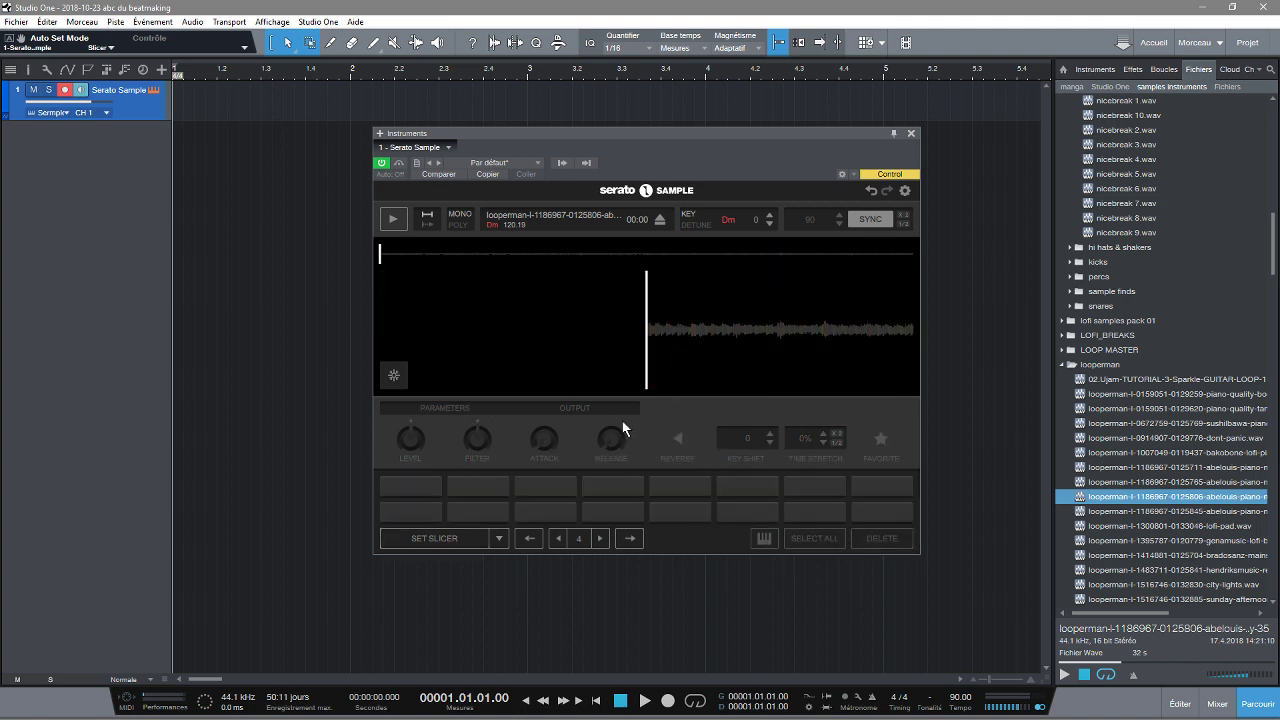
Step: Slice the sample across the pads again with Set Slicer and adjust the first pad's filter to 1237 Hz
click(434, 539)
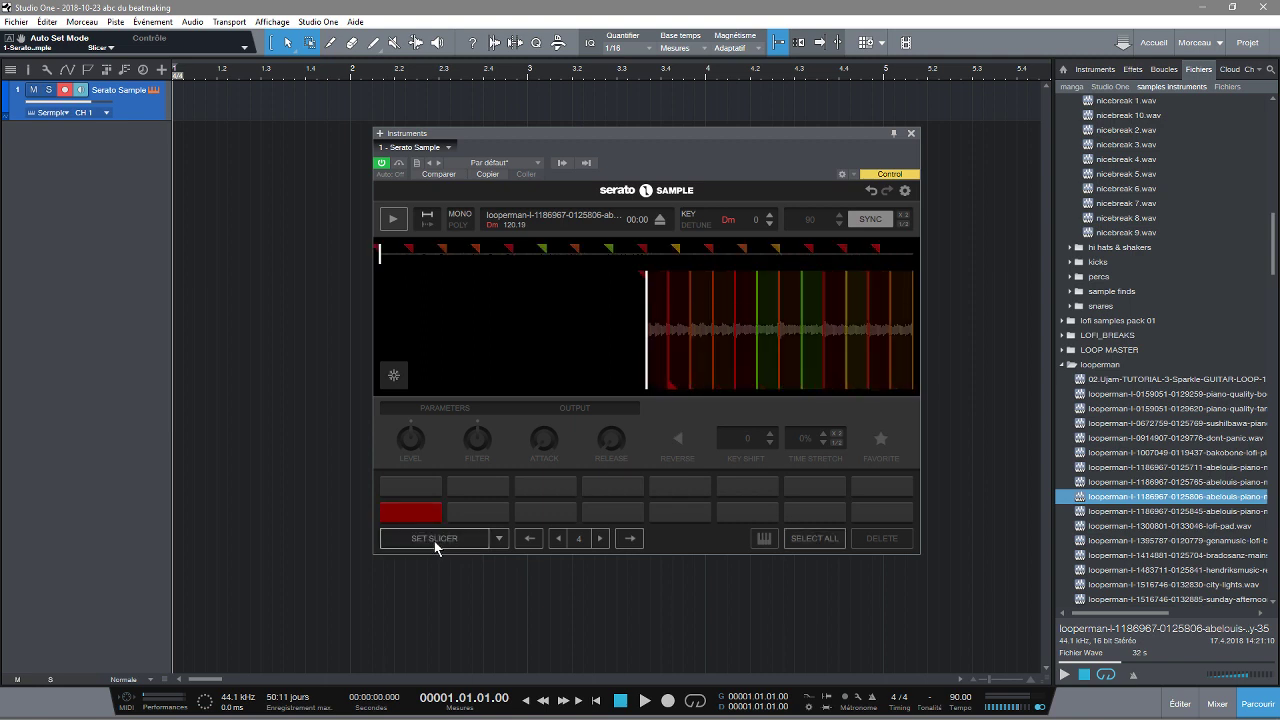
click(407, 507)
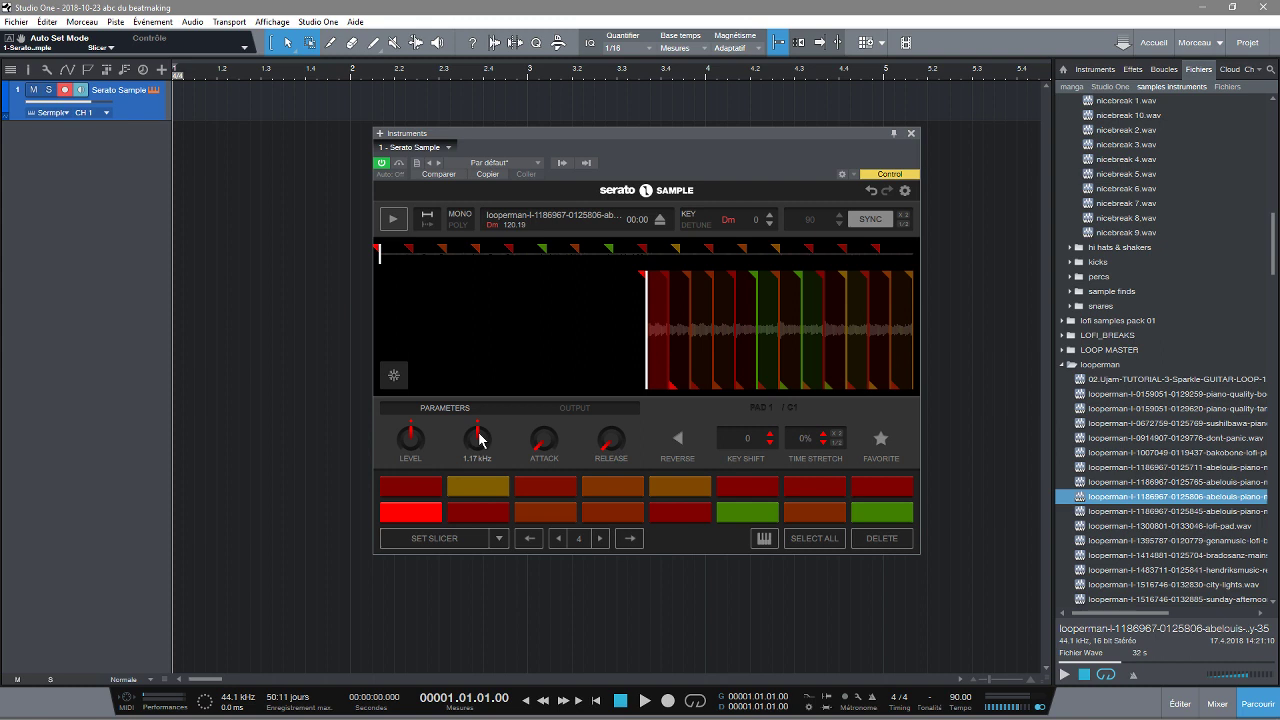
mouse_move(478, 438)
mouse_down()
mouse_move(478, 486)
mouse_move(478, 438)
mouse_up()
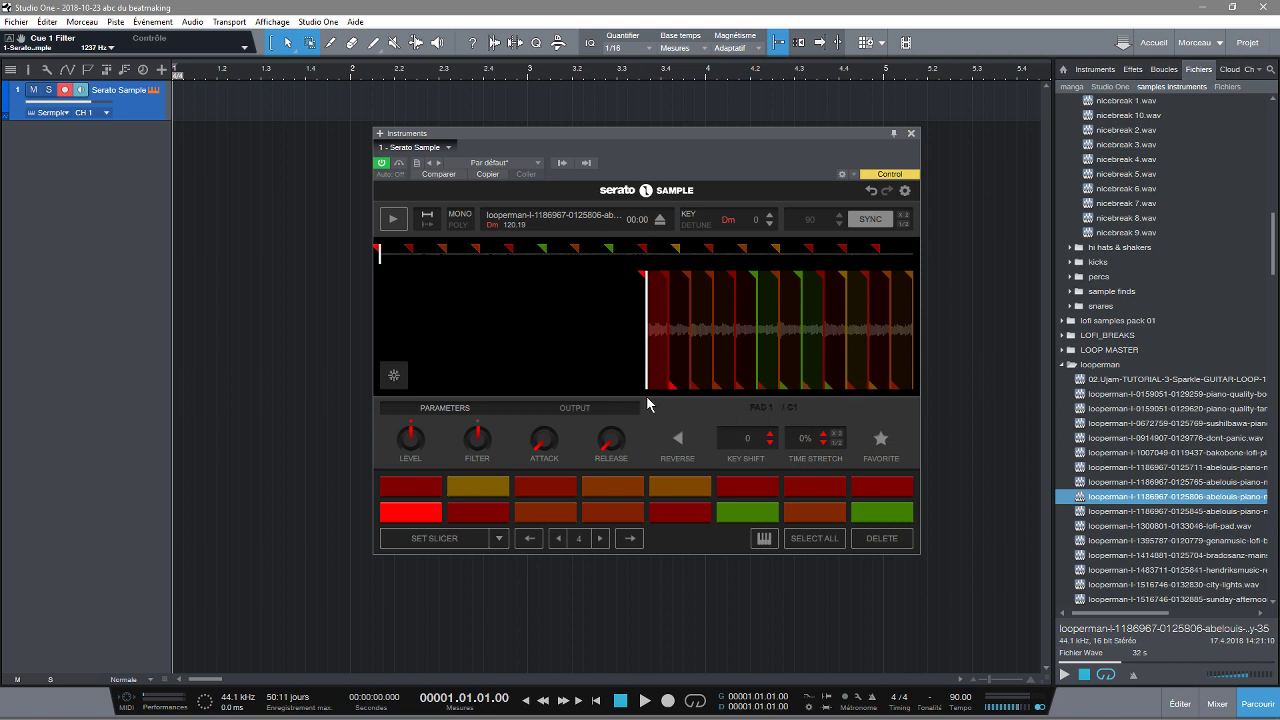
Step: Try reversed playback on the first pad's slice and switch it back to forward playback
click(679, 440)
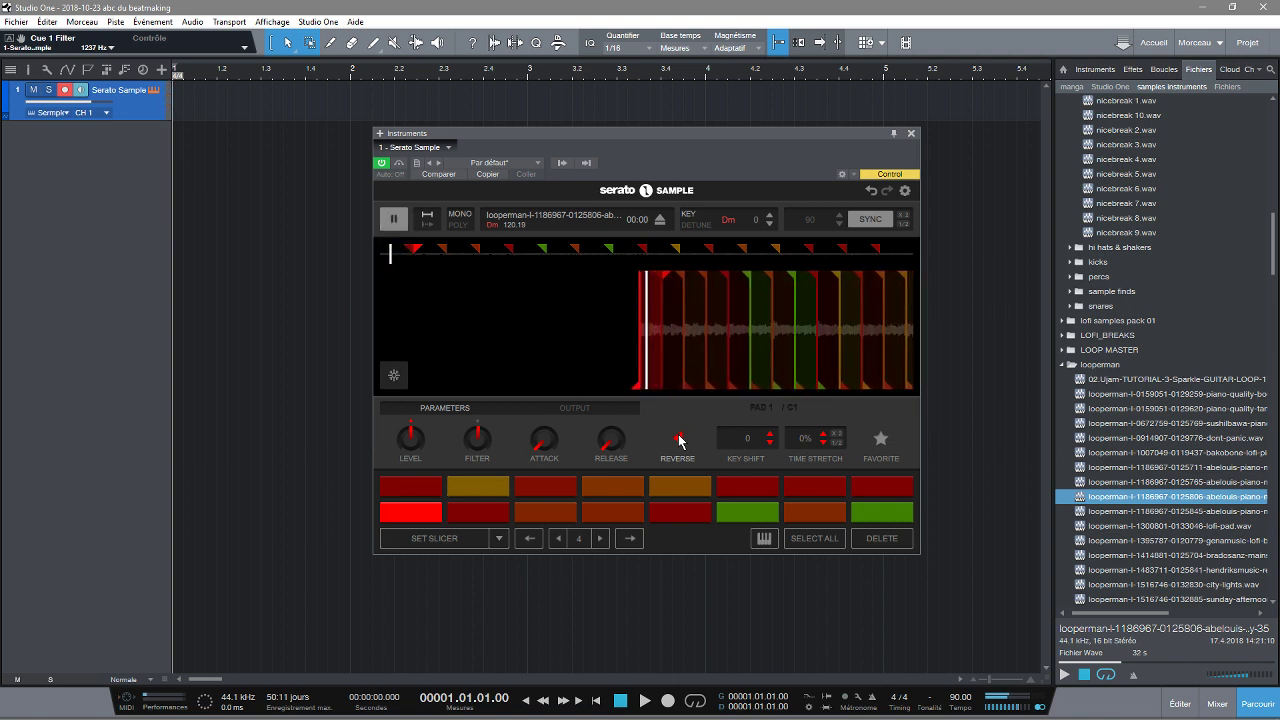
click(679, 440)
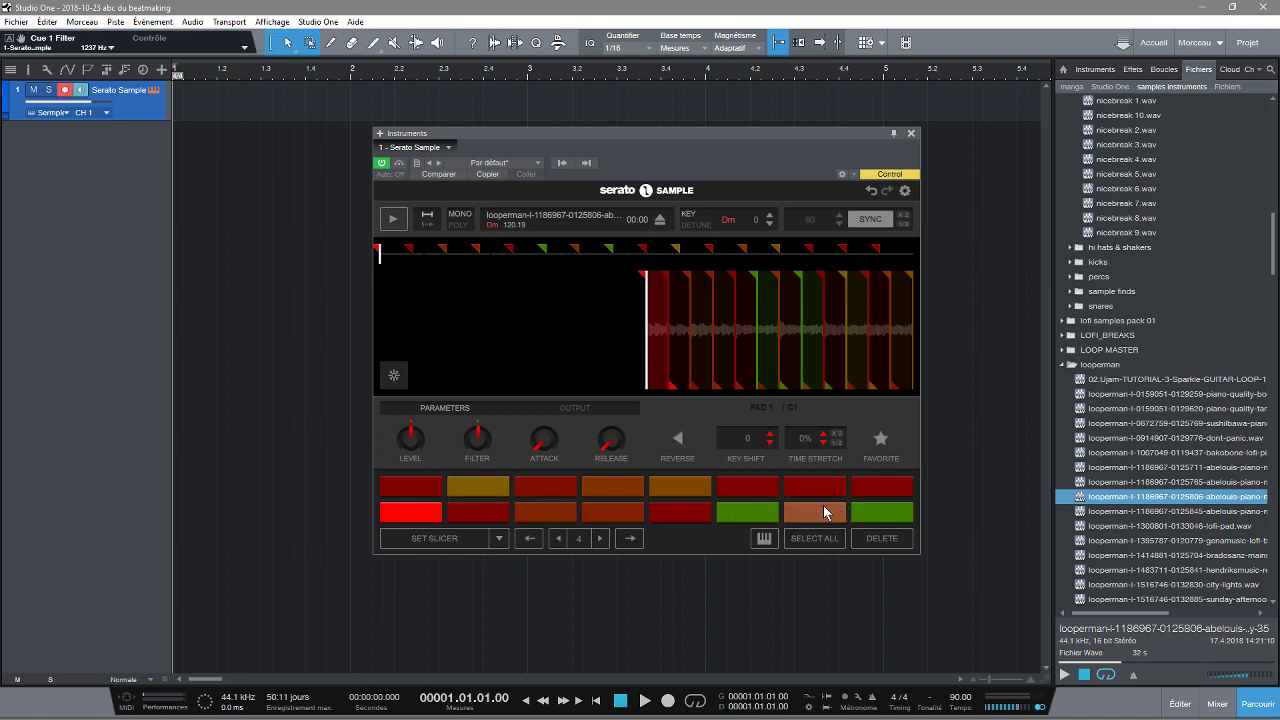
key(space)
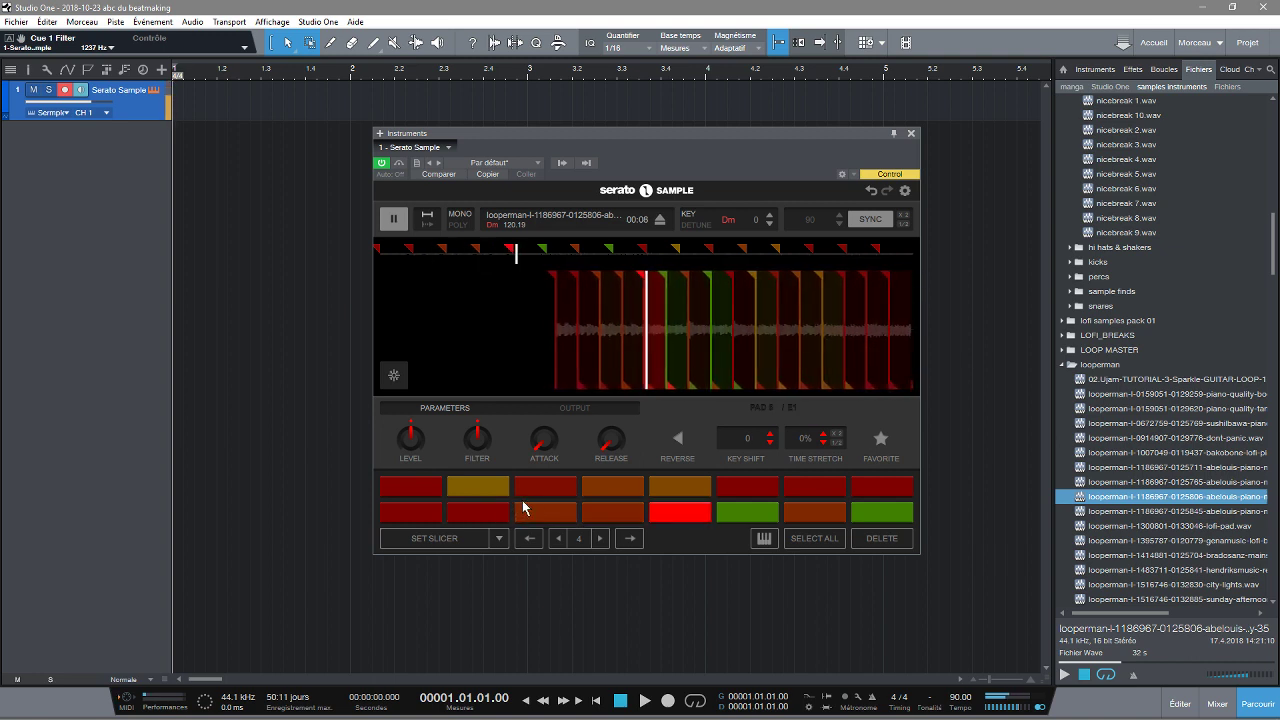
Step: Reverse the fifth pad's slice and compare it with forward playback of the fourth pad
click(678, 440)
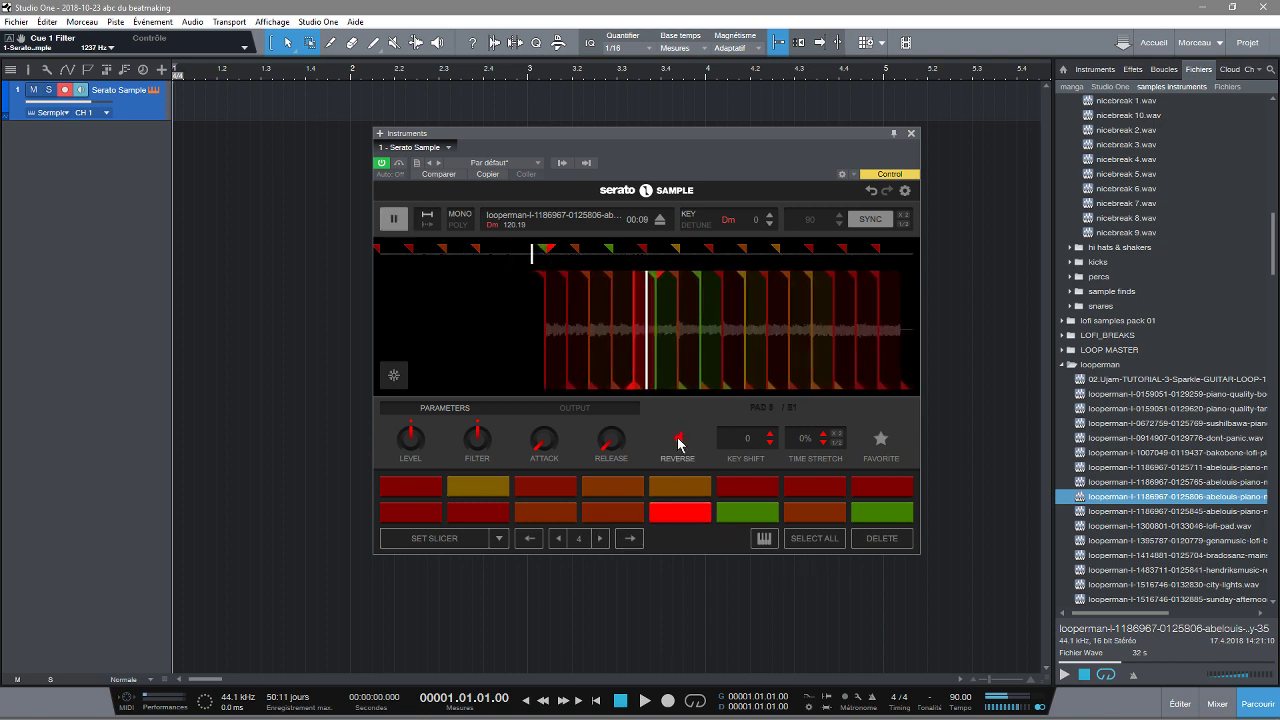
click(678, 440)
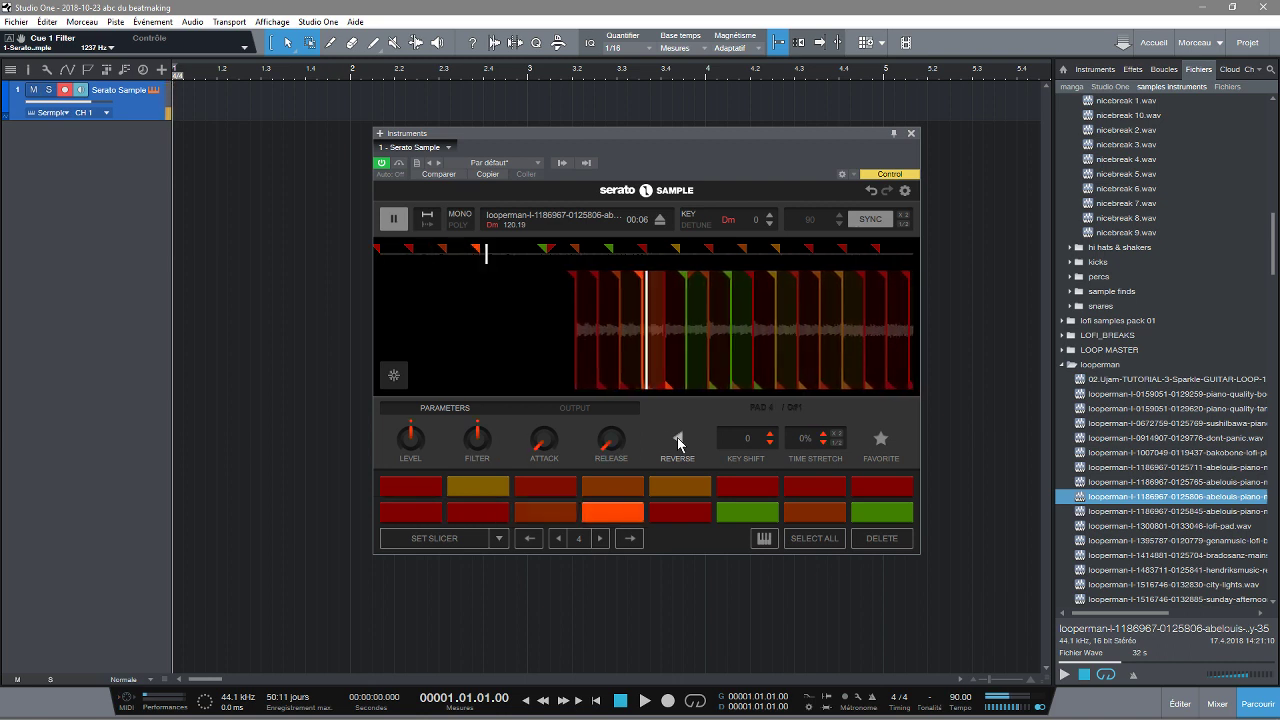
click(677, 440)
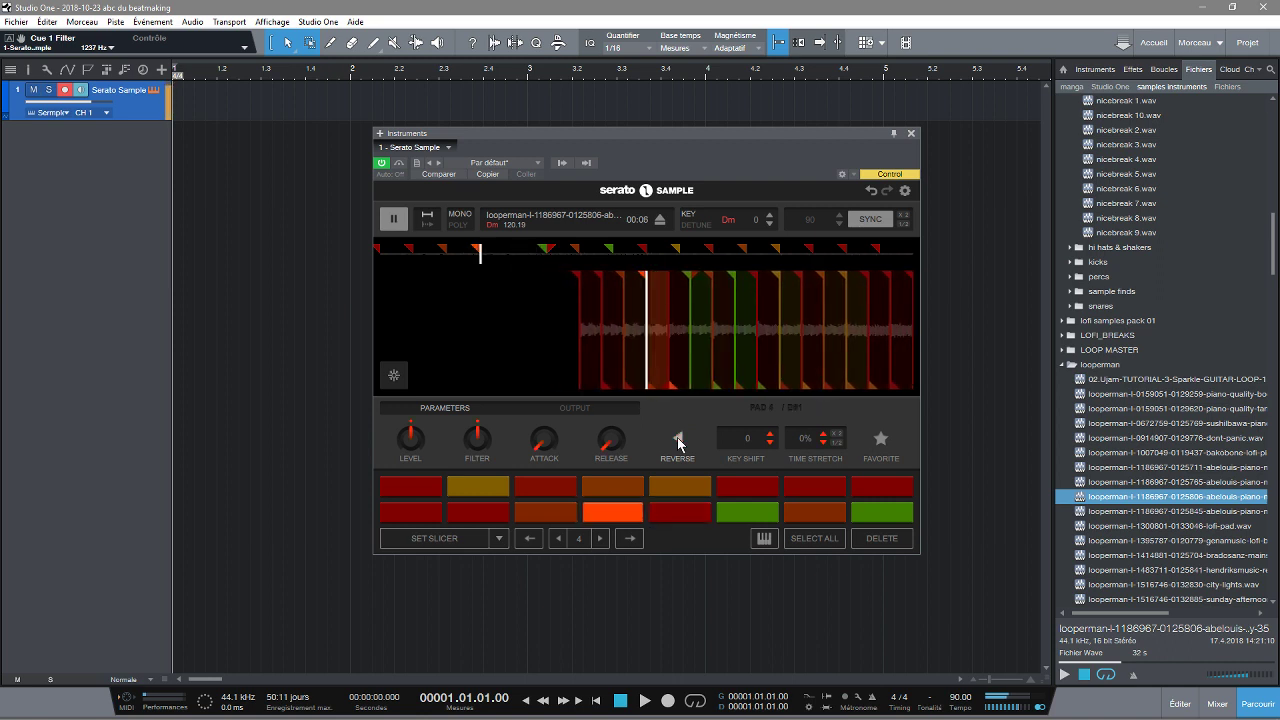
click(677, 440)
click(677, 440)
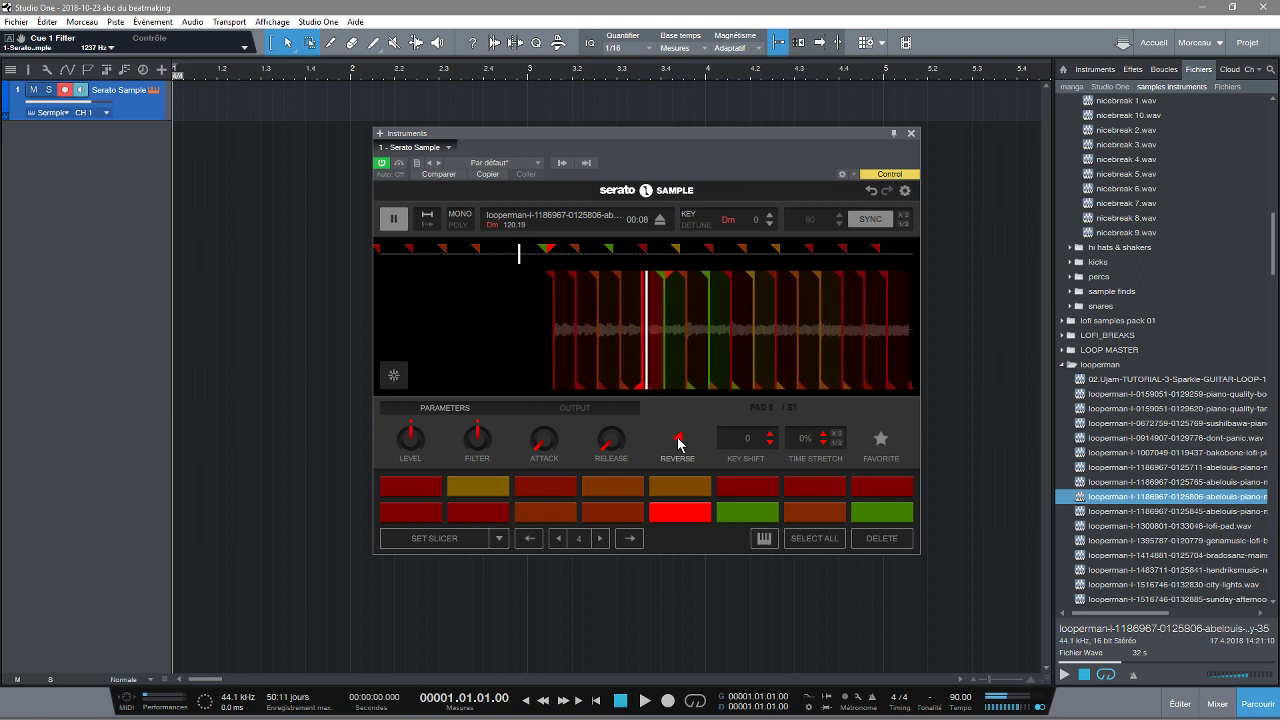
click(677, 440)
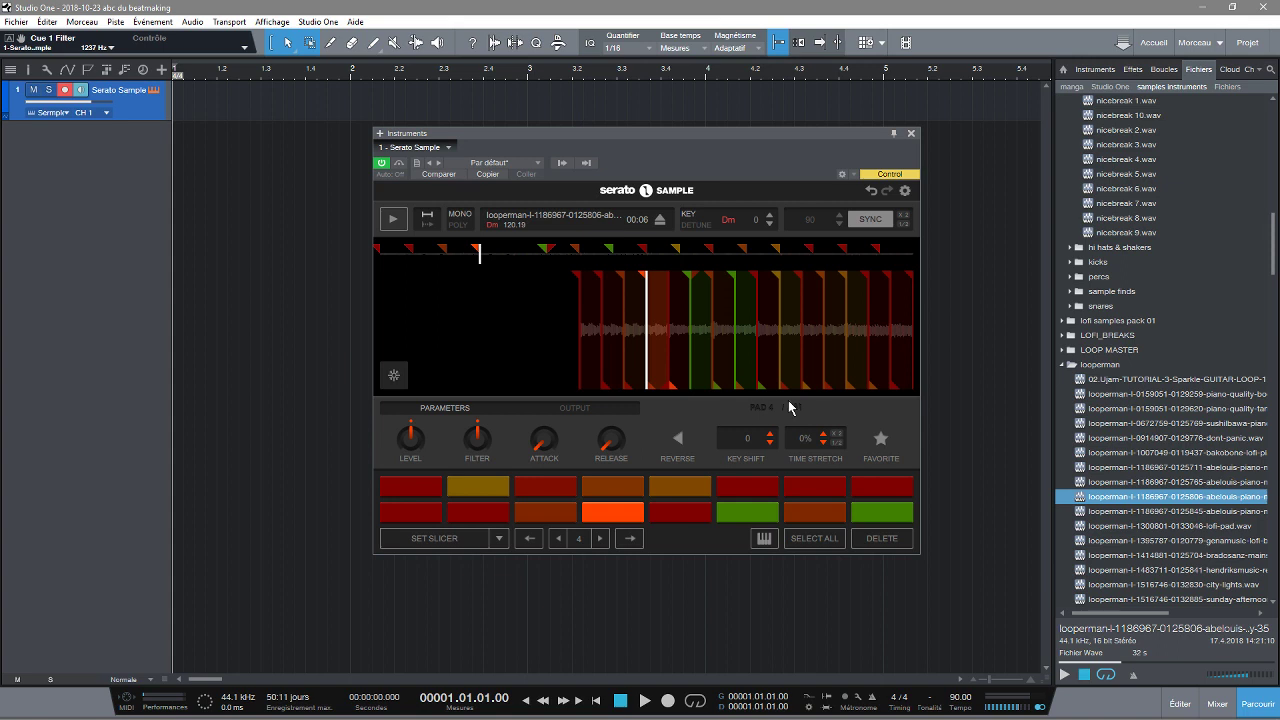
Step: Add the UJAM BM-DOPE instrument on its own track, enable its playback Latch and close the instrument window
click(1094, 71)
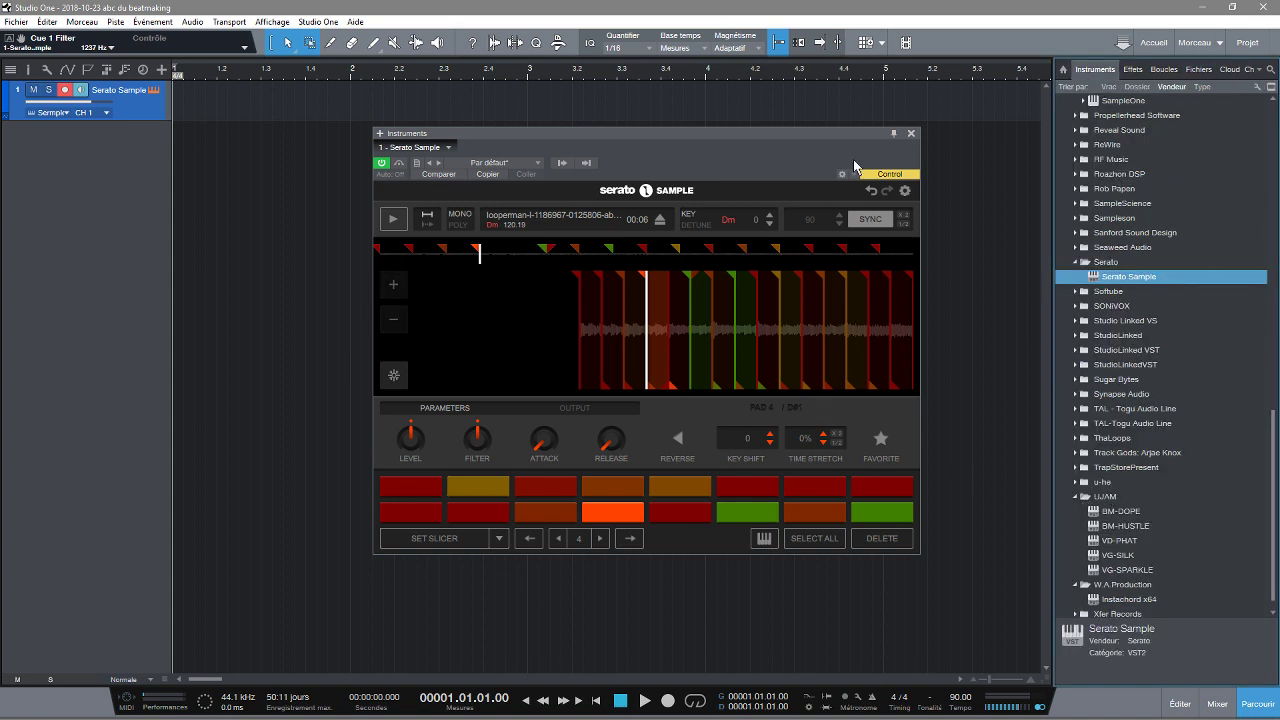
drag(837, 137, 842, 19)
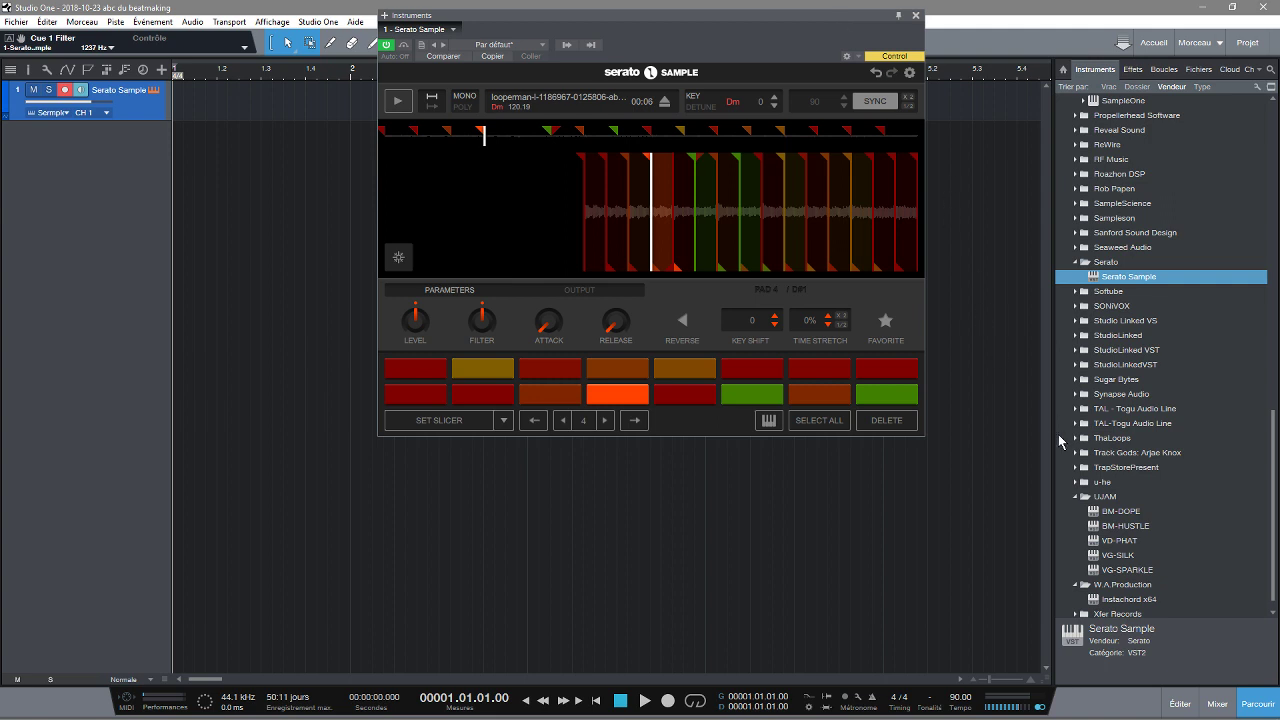
drag(1103, 515, 777, 531)
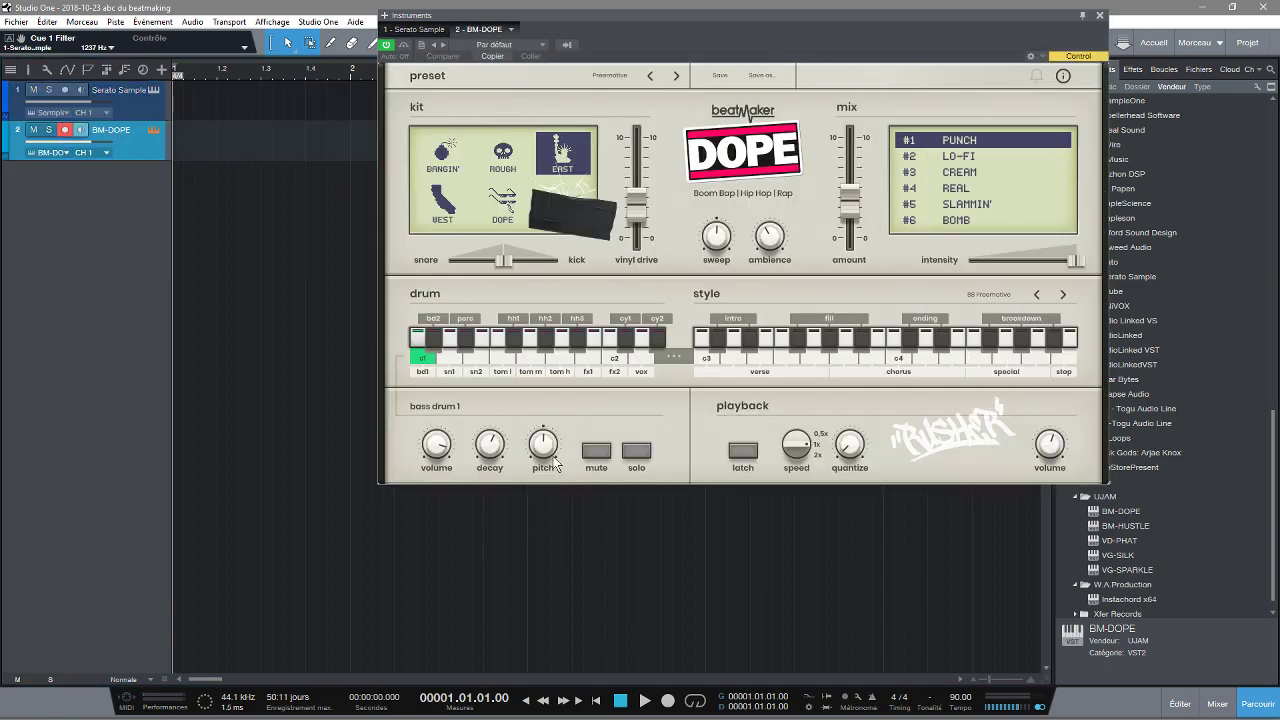
drag(852, 22, 794, 202)
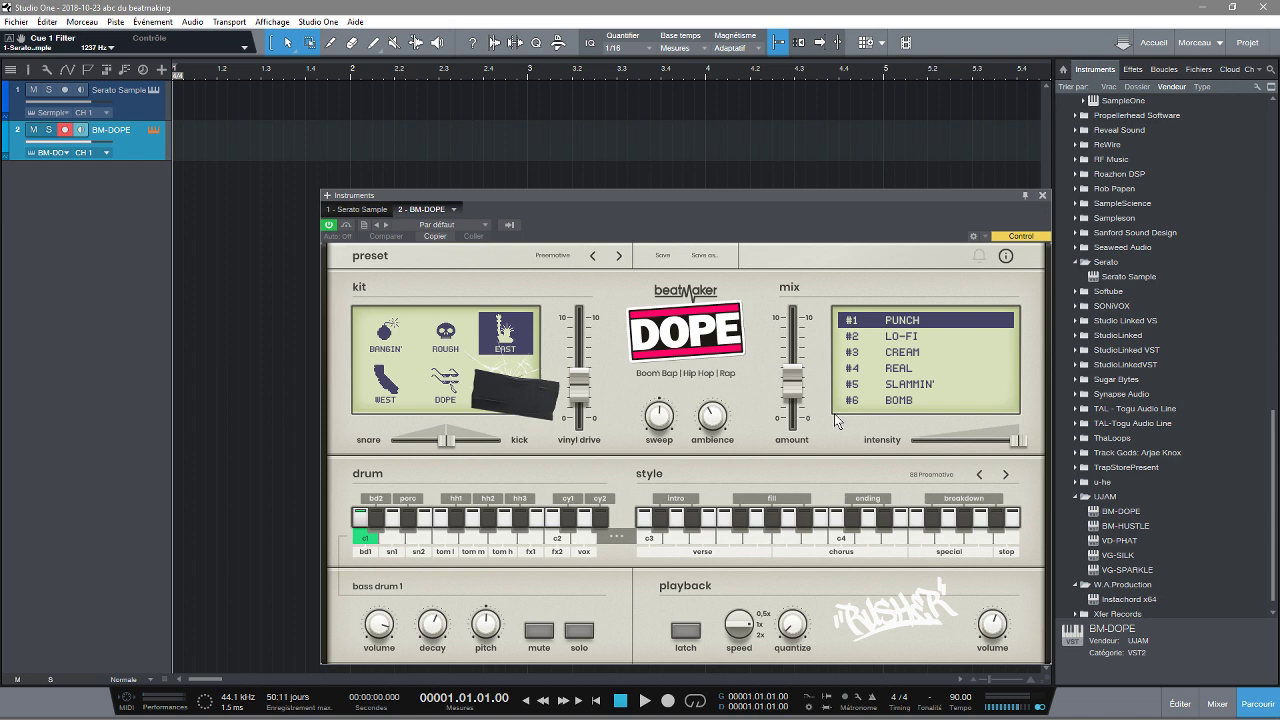
click(689, 634)
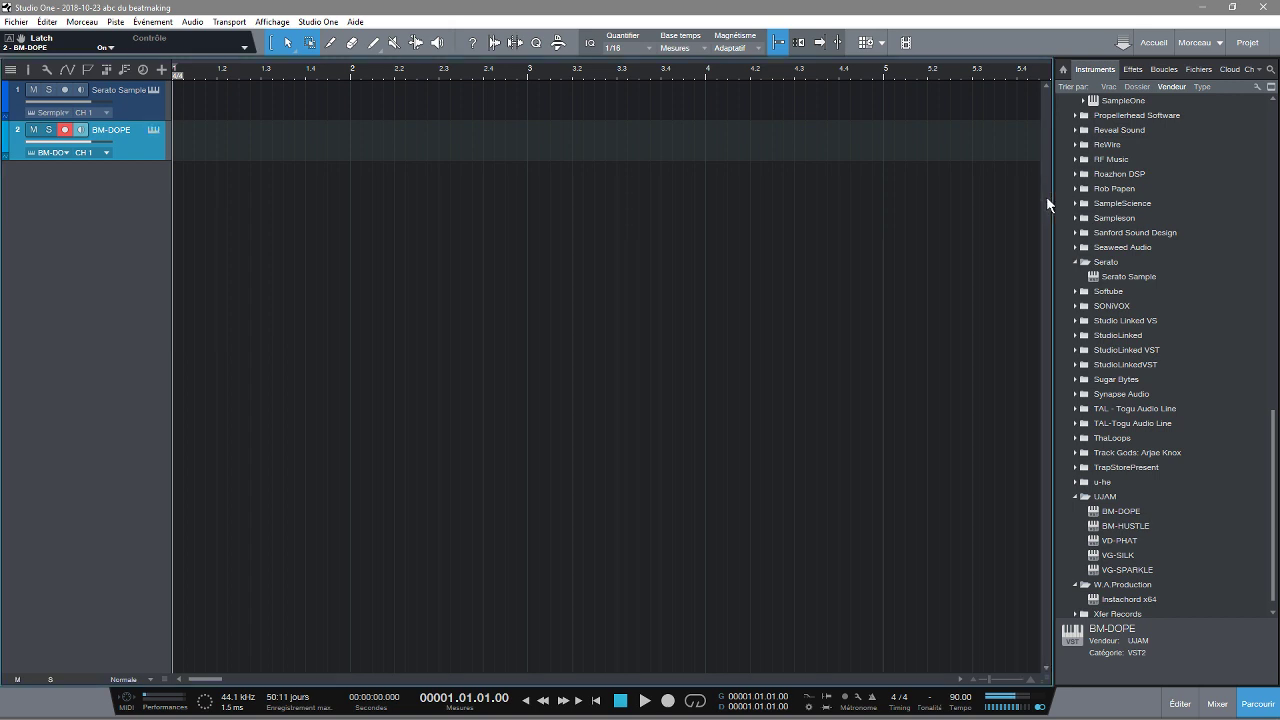
click(1043, 196)
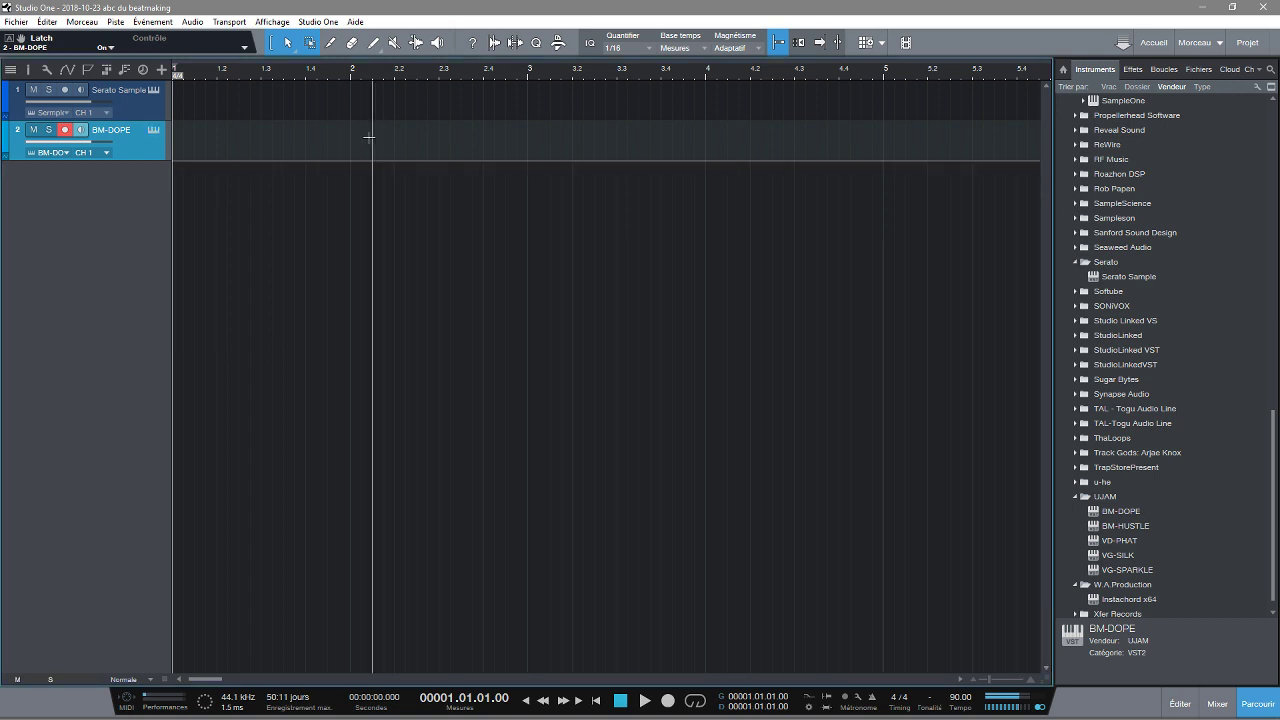
Step: Create an empty part on the BM-DOPE track from bar 1 to bar 5 and loop that range
click(152, 111)
click(151, 150)
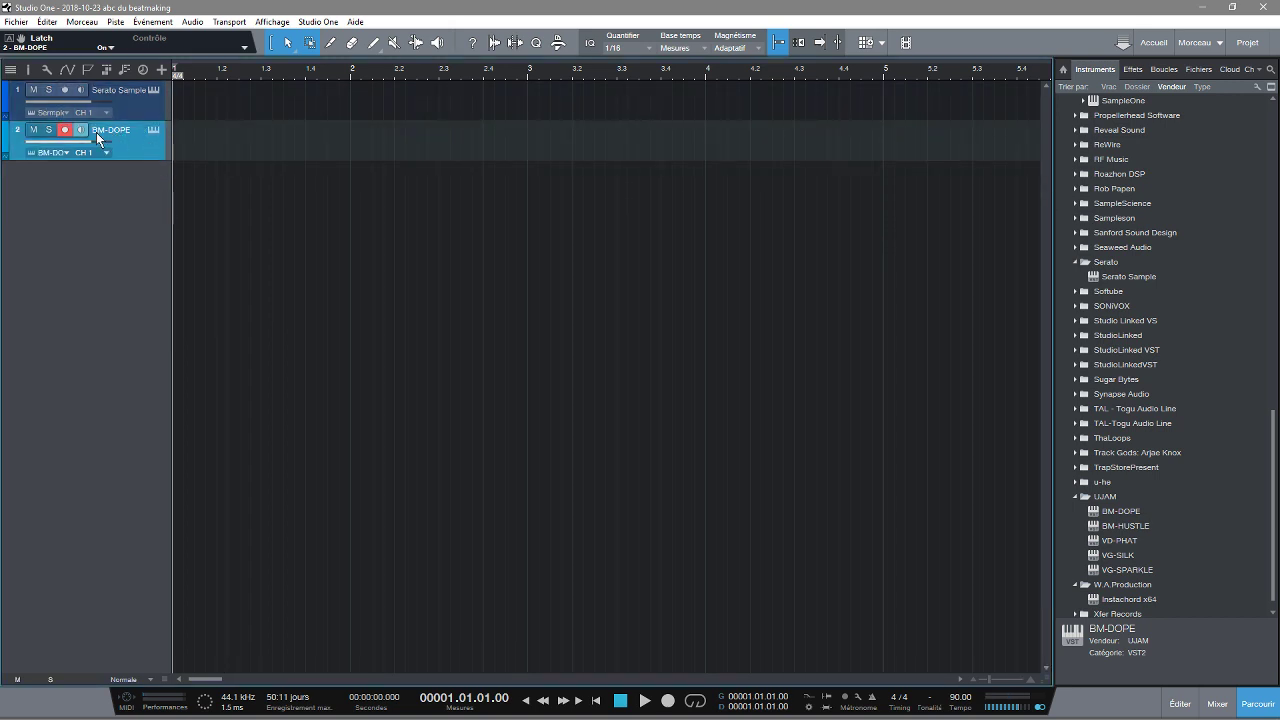
double_click(190, 136)
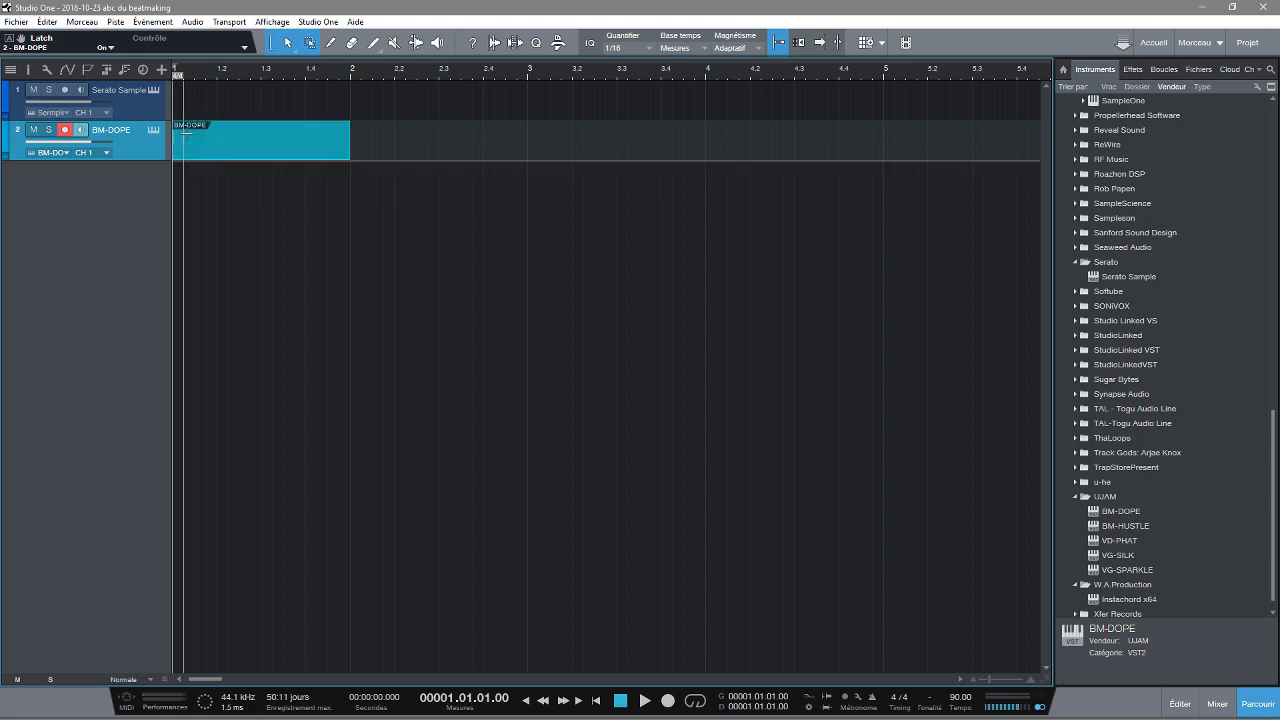
drag(351, 142, 891, 172)
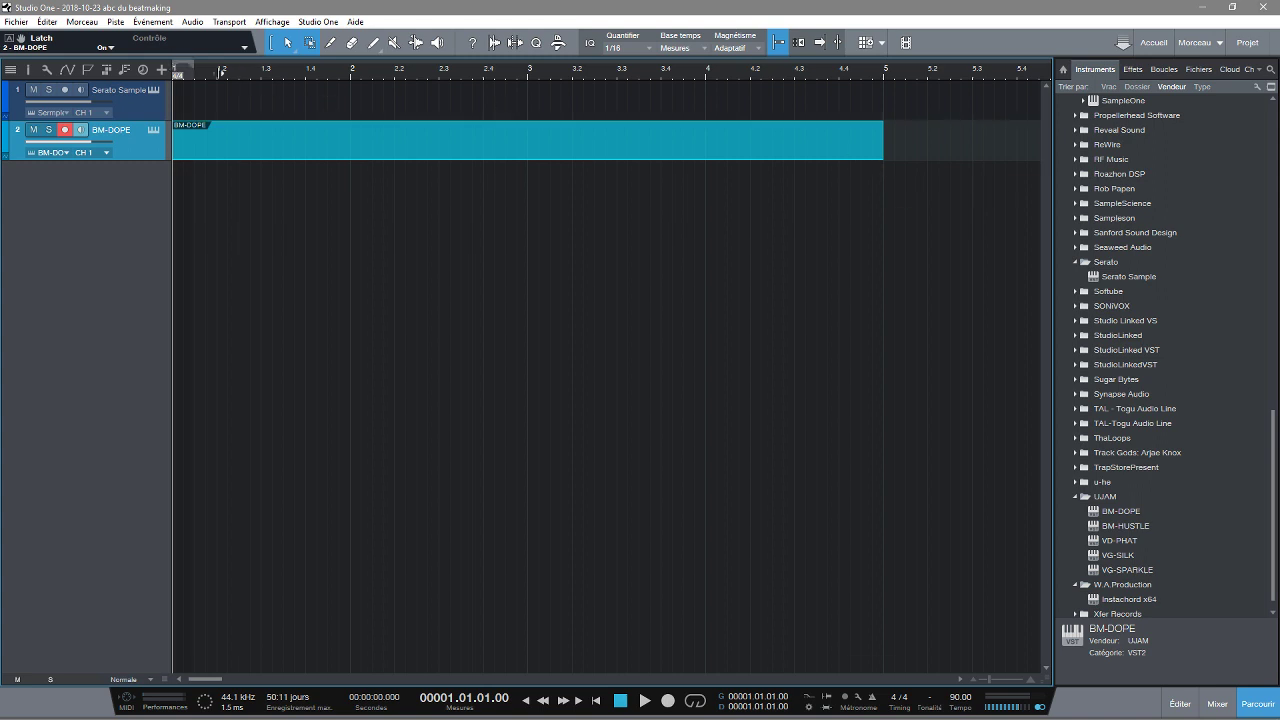
drag(887, 129, 884, 131)
click(695, 702)
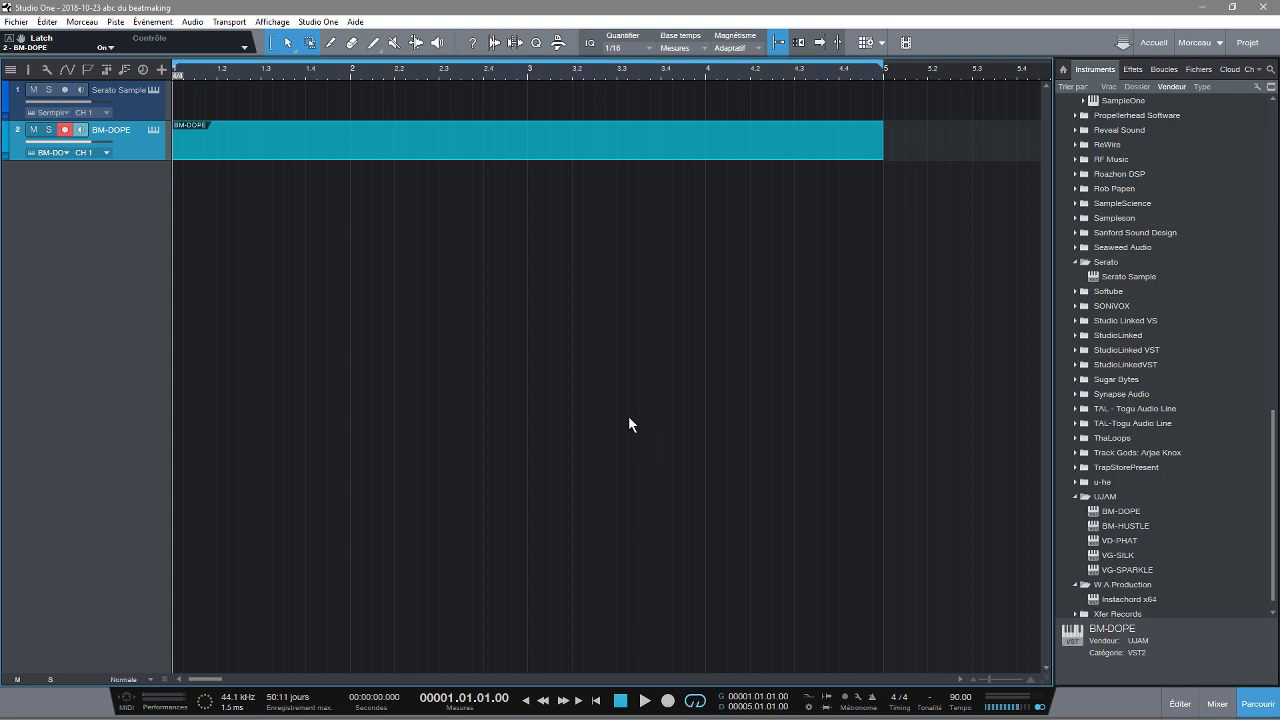
Step: Insert a 1/16 C3 note at the start of the BM-DOPE part and play the loop
double_click(444, 152)
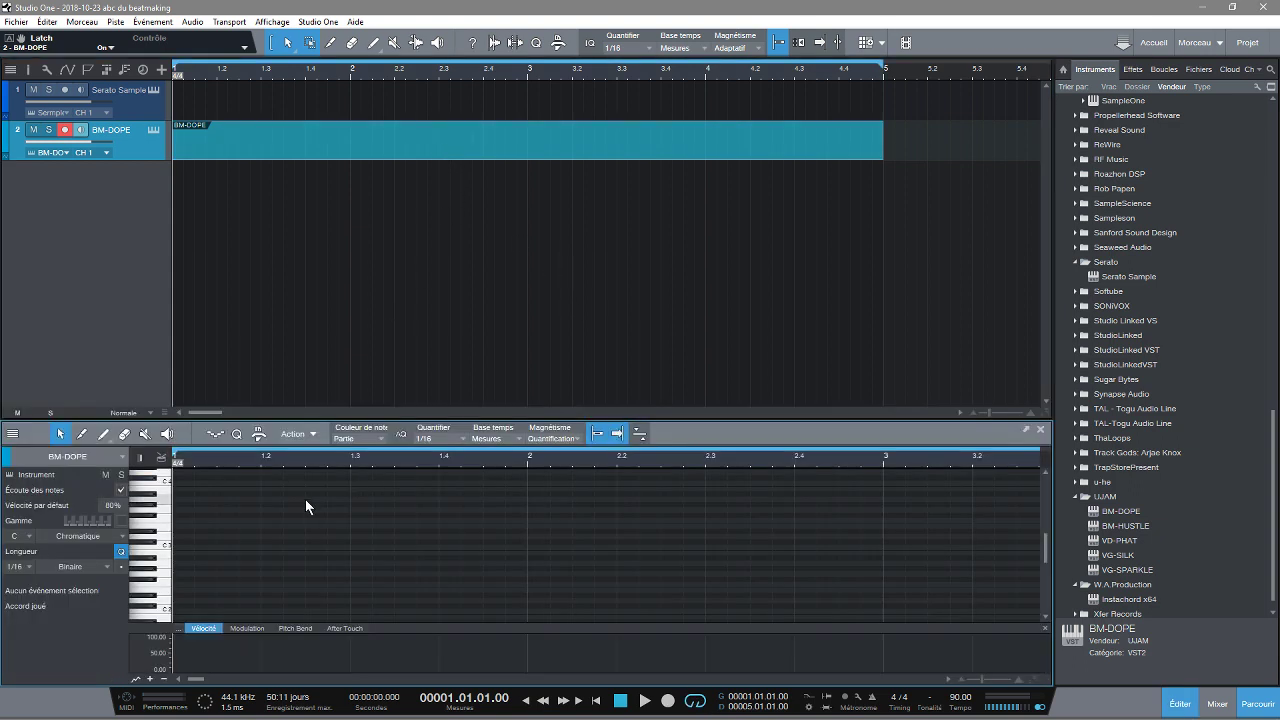
click(176, 547)
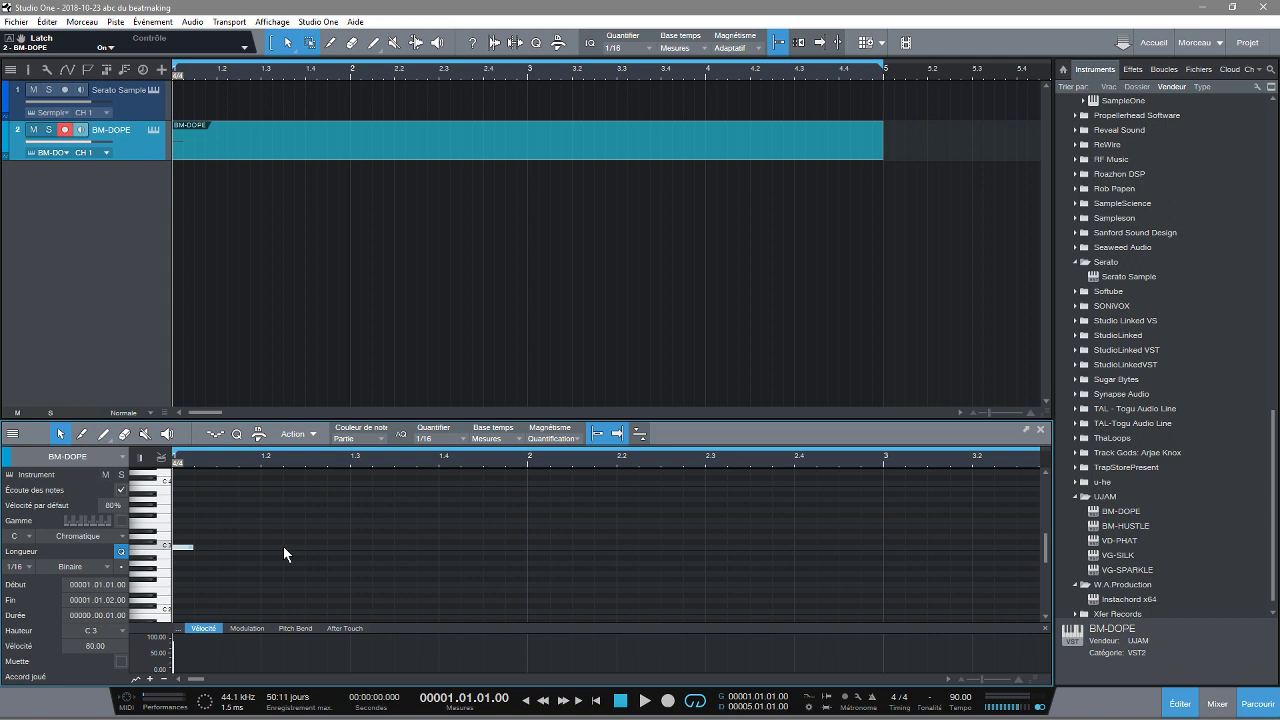
key(space)
key(space)
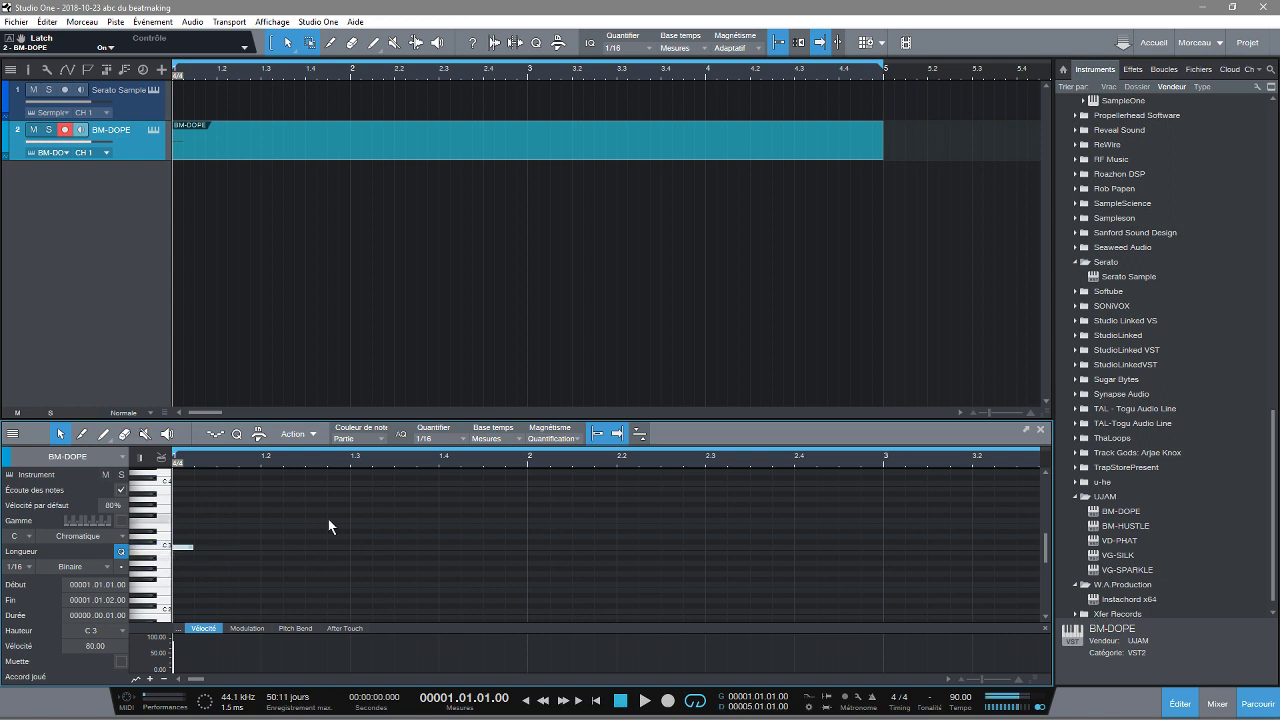
key(space)
key(space)
key(space)
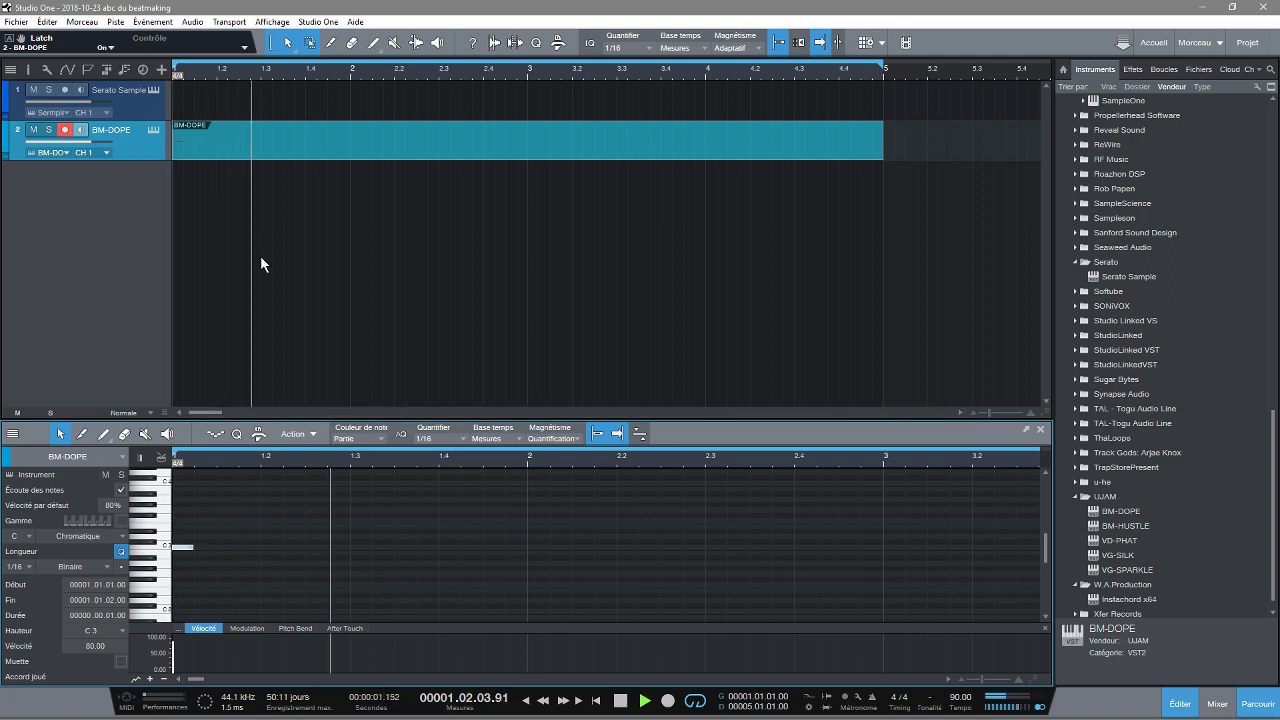
Step: Arm the Serato Sample track, enable monitoring on the BM-DOPE track and restart the loop playback
click(150, 107)
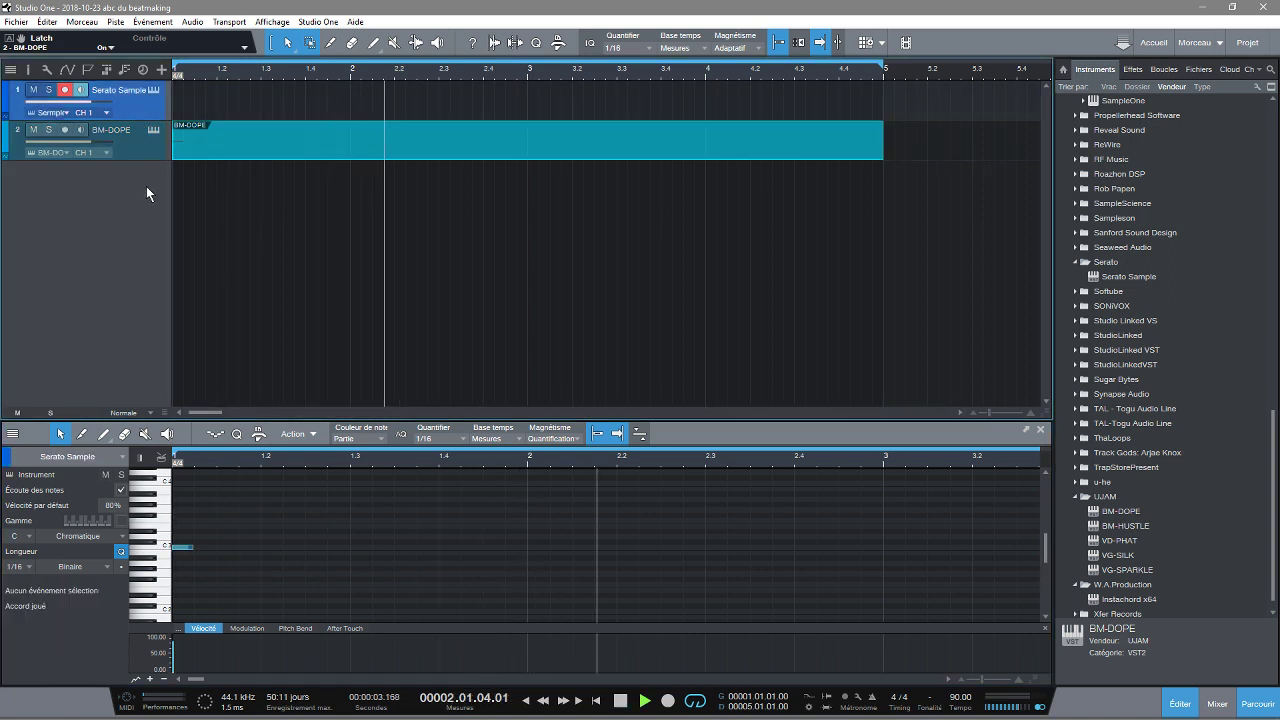
click(81, 130)
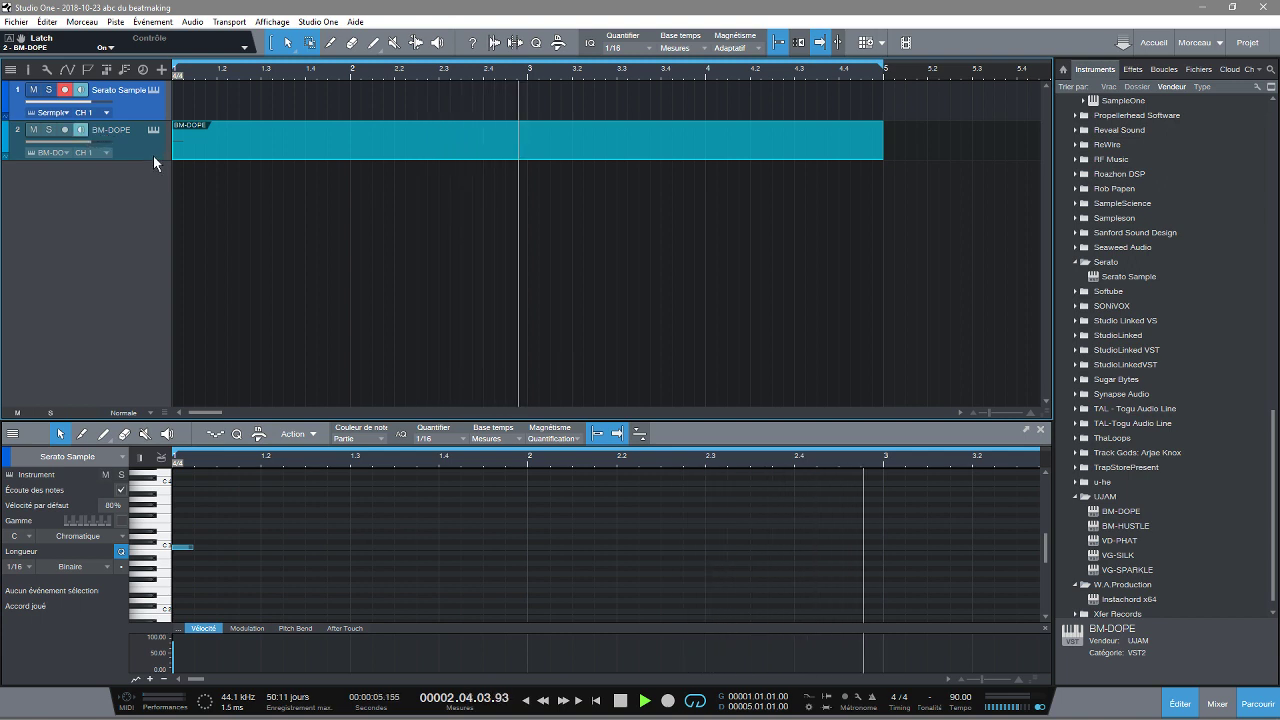
key(space)
key(space)
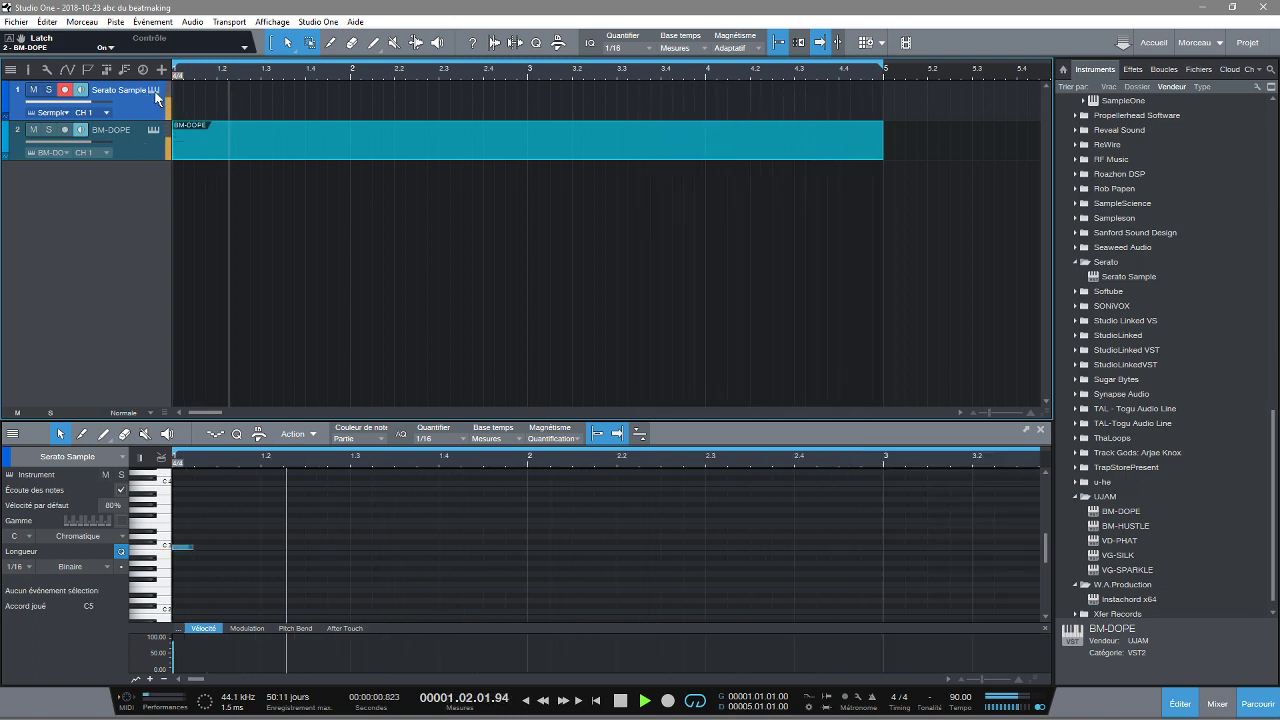
Step: Open Serato Sample, set its play mode to Trigger, turn off BM-DOPE monitoring and stop playback
click(154, 90)
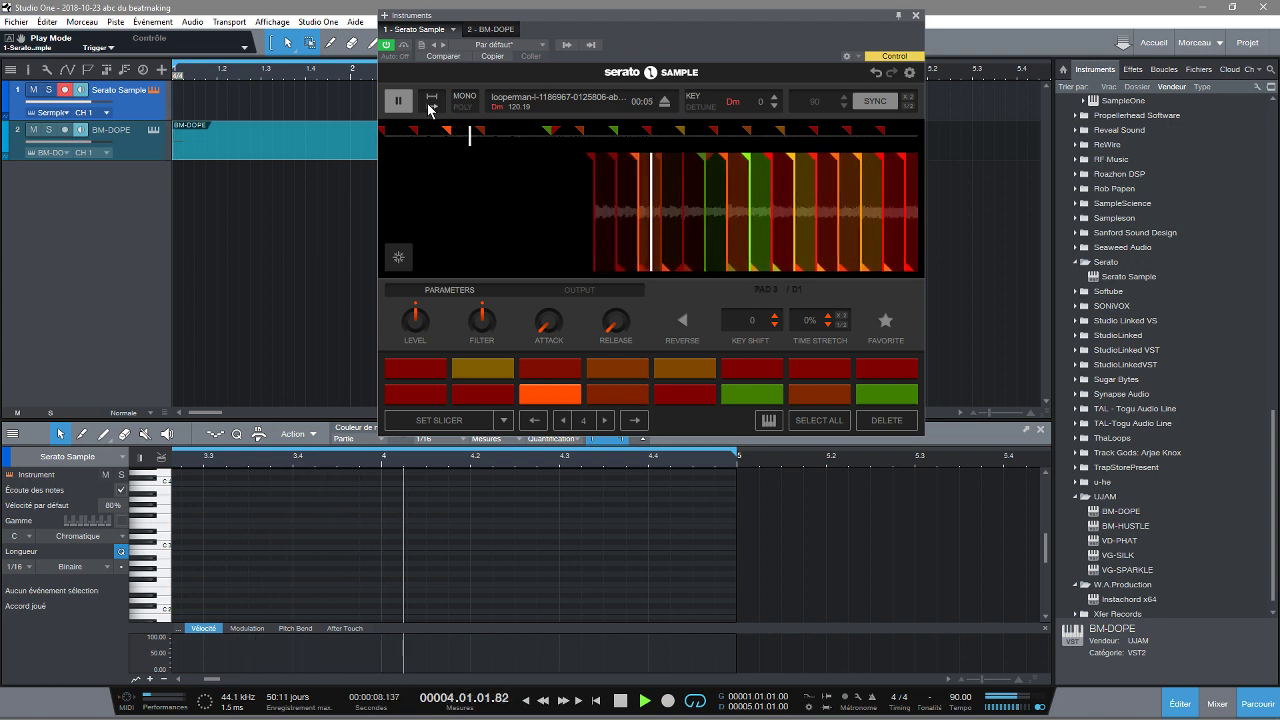
click(82, 130)
key(space)
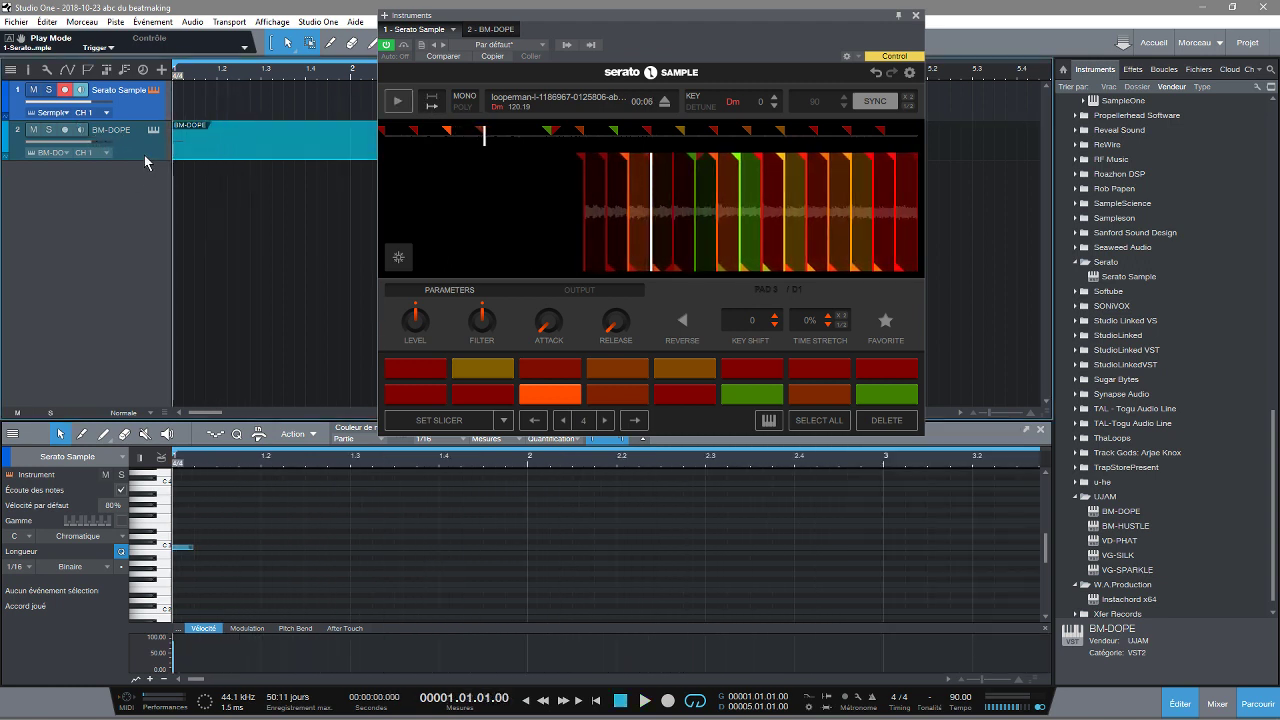
Step: Play the drum loop with the sample pads, set the song tempo to 100 and play it again
key(space)
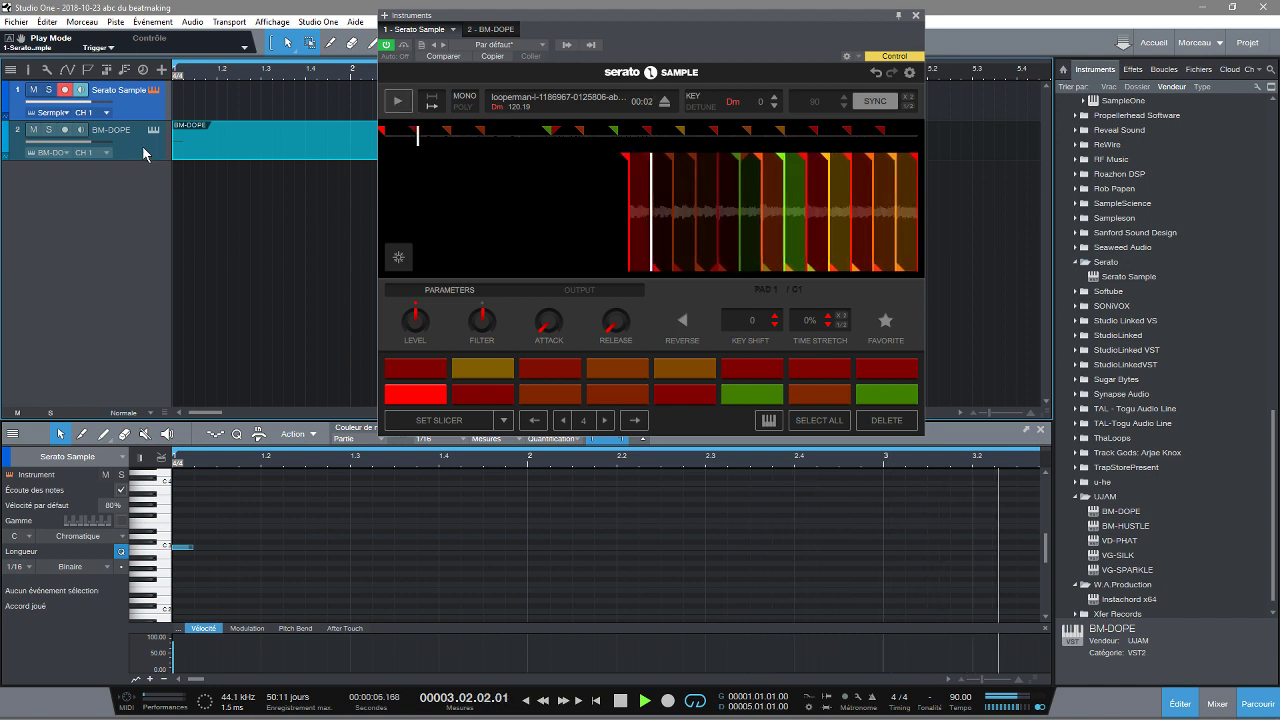
key(space)
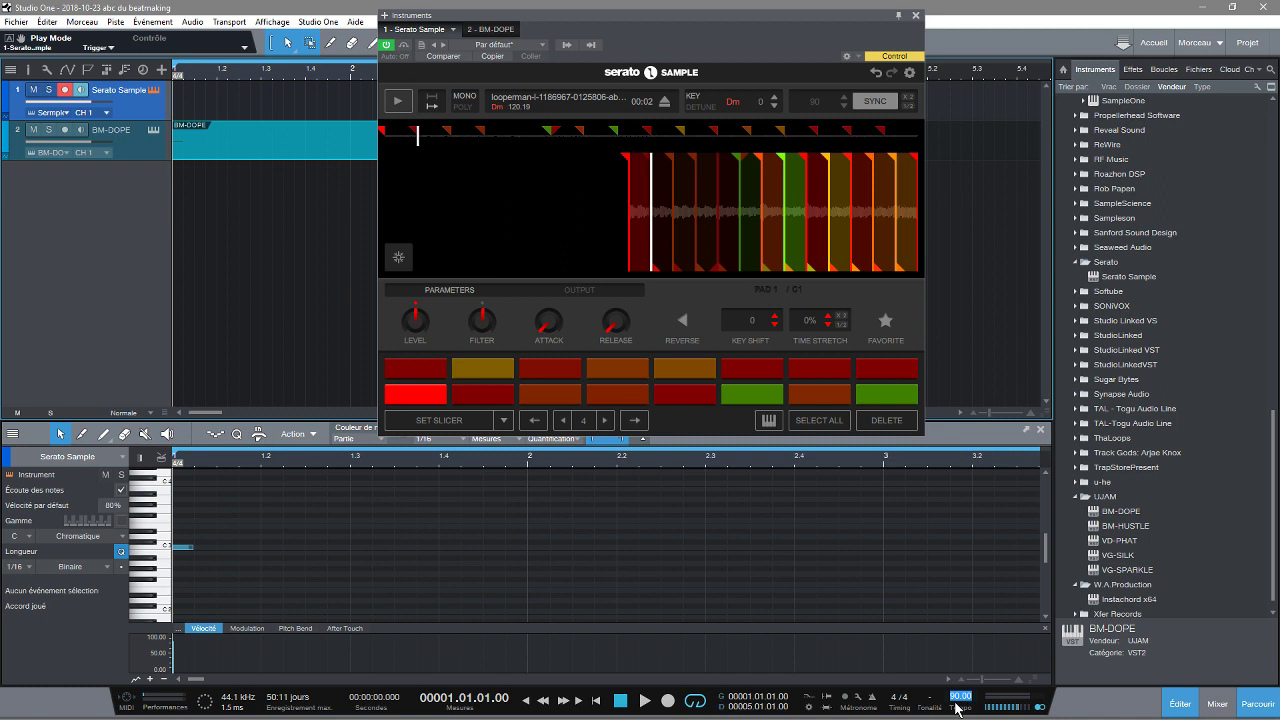
key(Return)
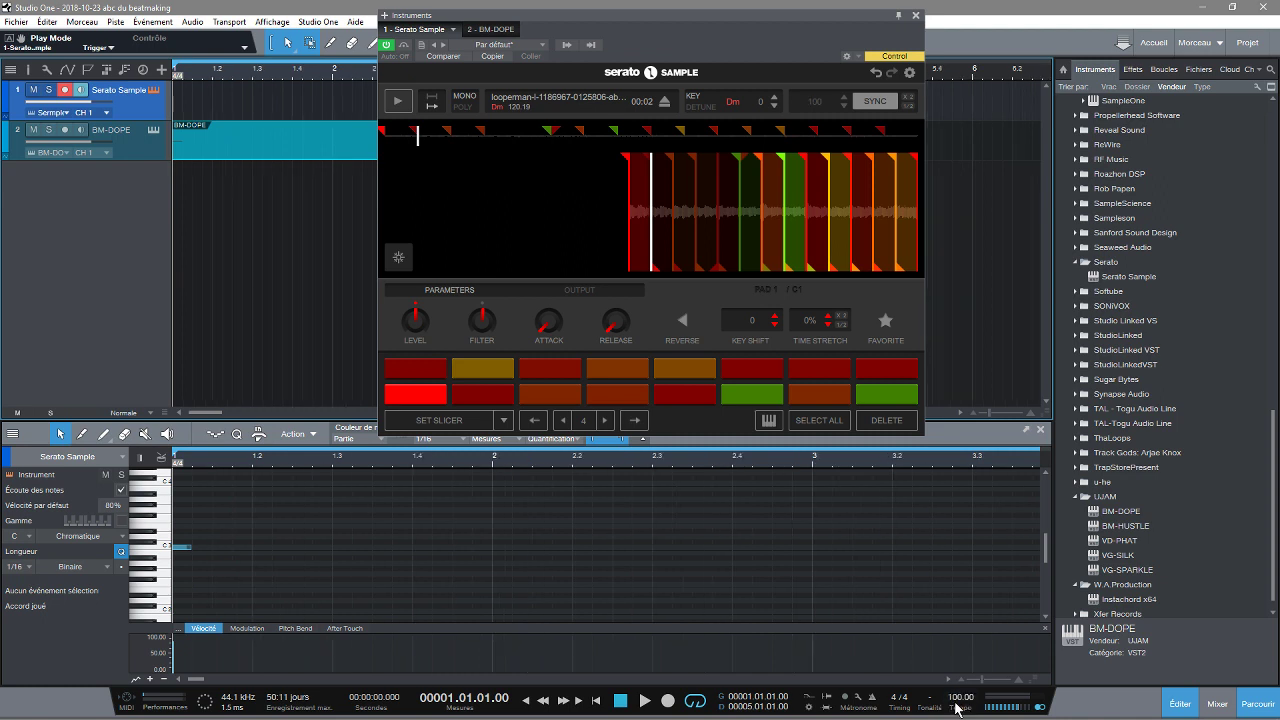
key(space)
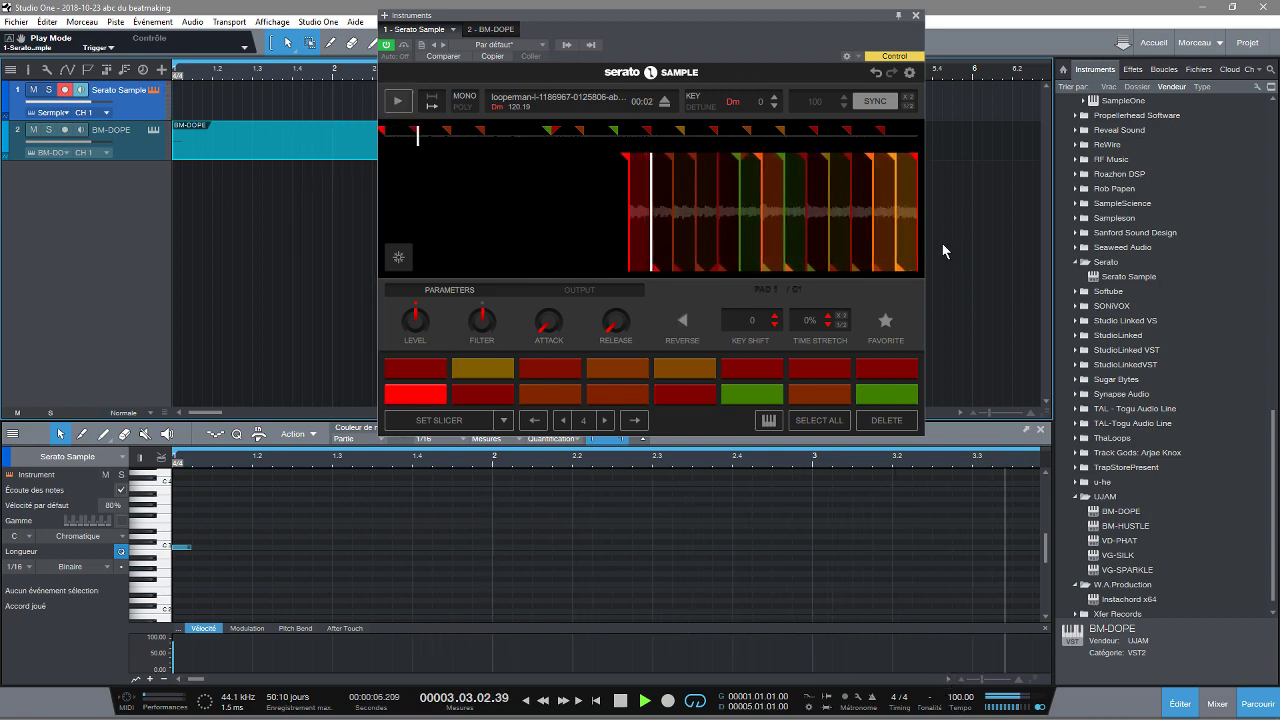
Step: Transpose the whole sample's key up to +2 (Em) and down to -3 (Bm) while the loop plays
click(776, 98)
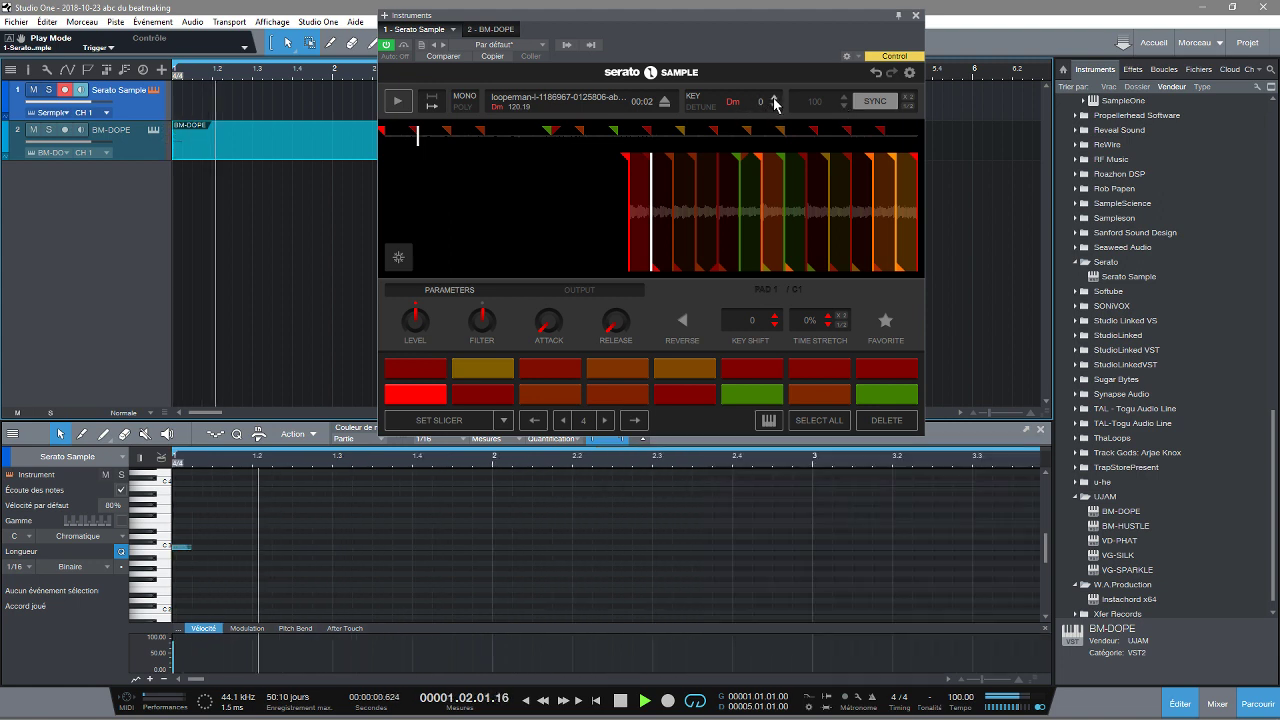
click(775, 99)
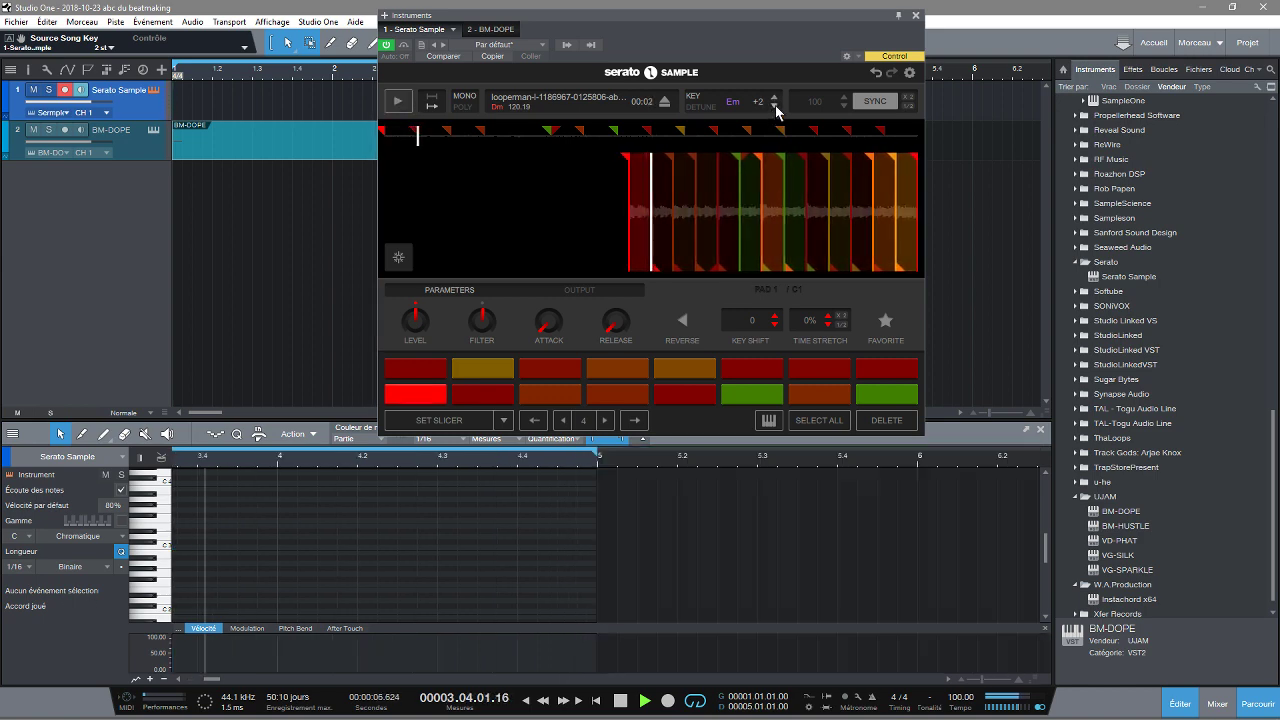
click(775, 105)
click(775, 105)
click(775, 105)
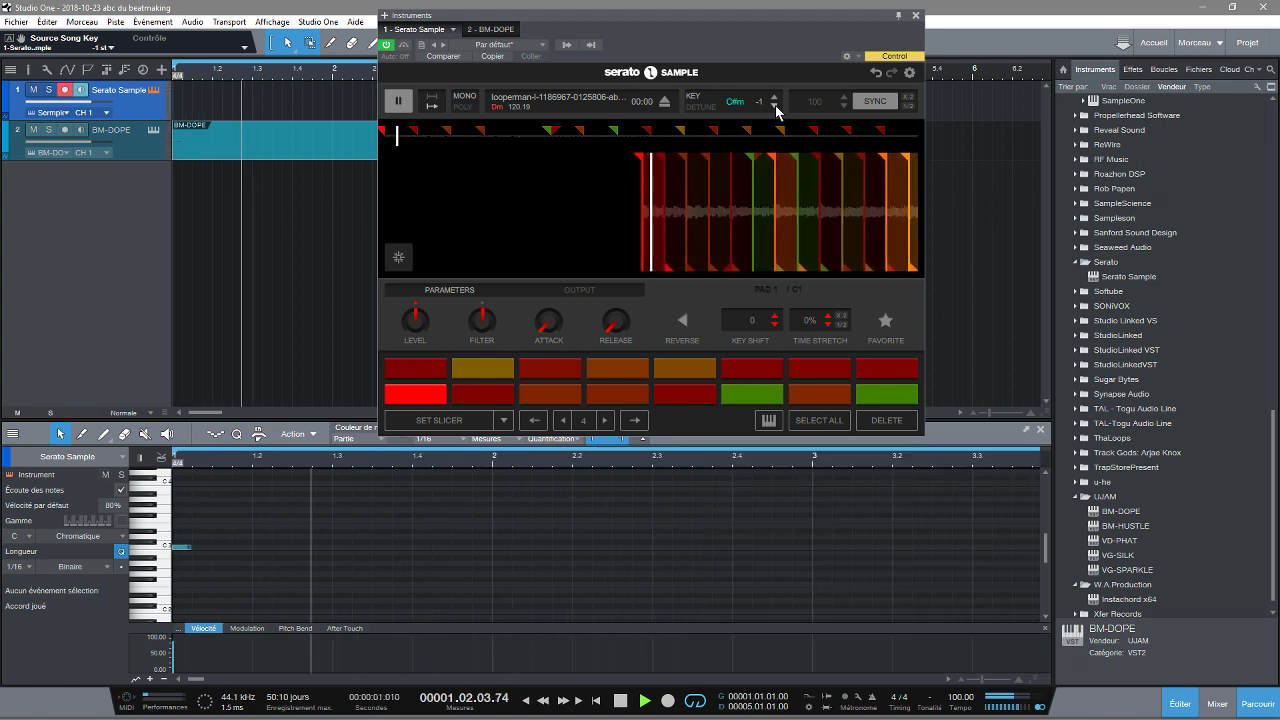
click(775, 105)
click(775, 105)
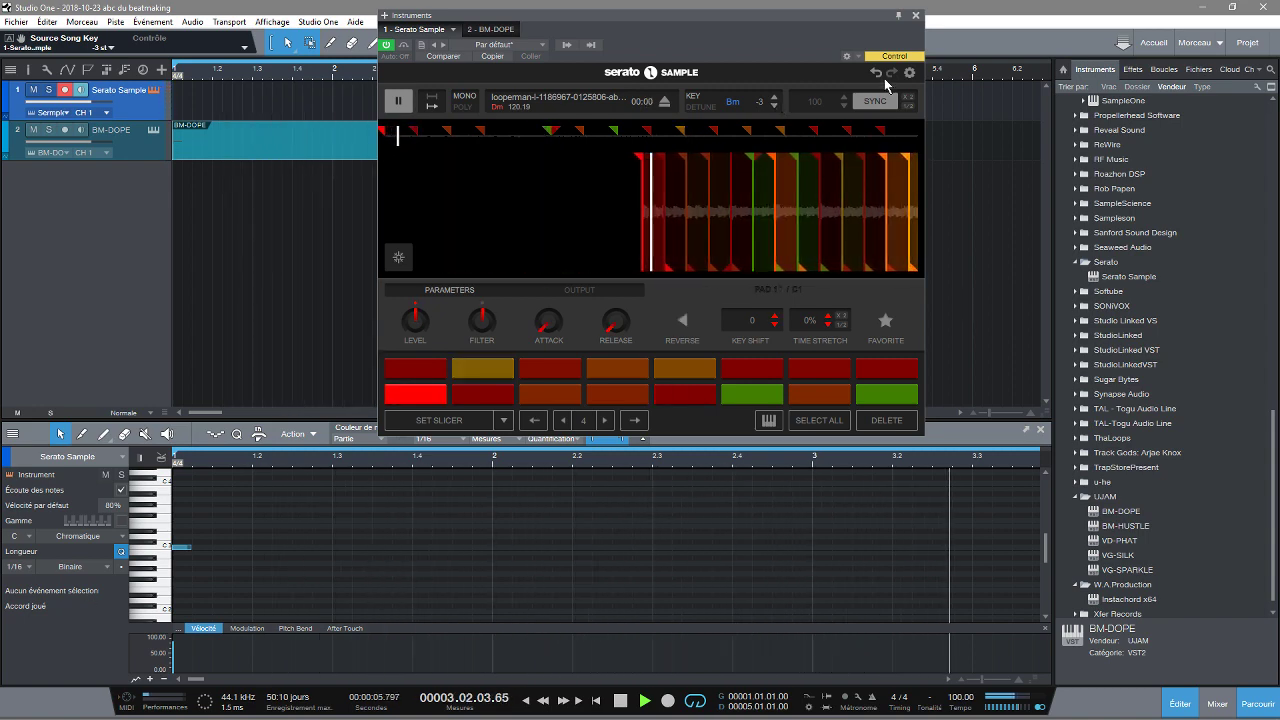
Step: Reset the sample's key offset to 0 (Dm) and stop playback
click(775, 98)
click(775, 98)
click(775, 98)
click(776, 98)
key(space)
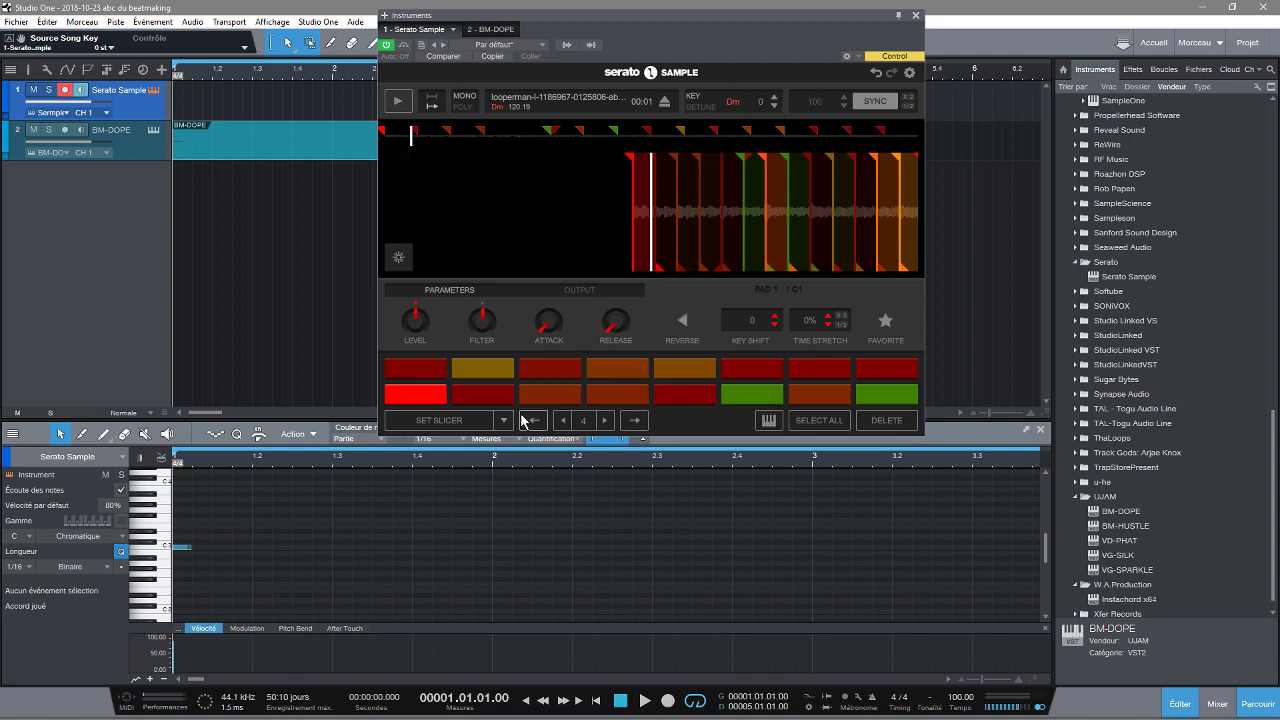
Step: Audition the slice on pad 1 and set that pad's key shift to +4
click(438, 400)
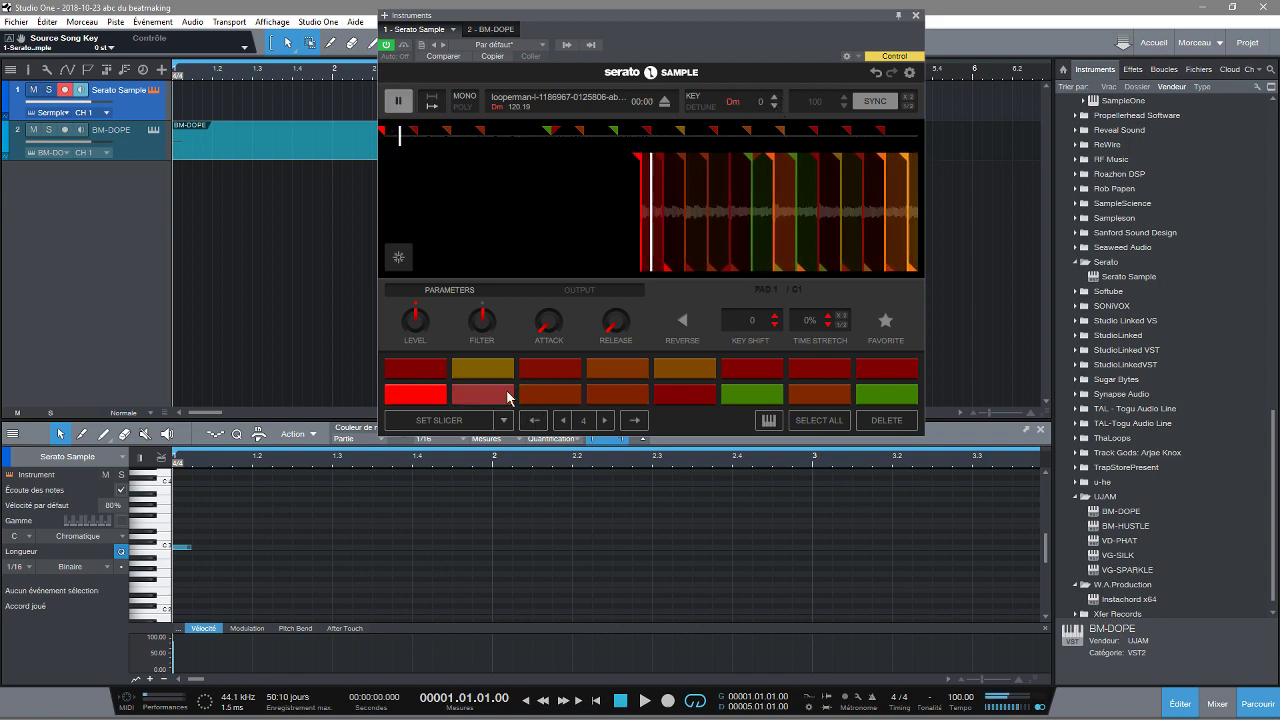
click(774, 318)
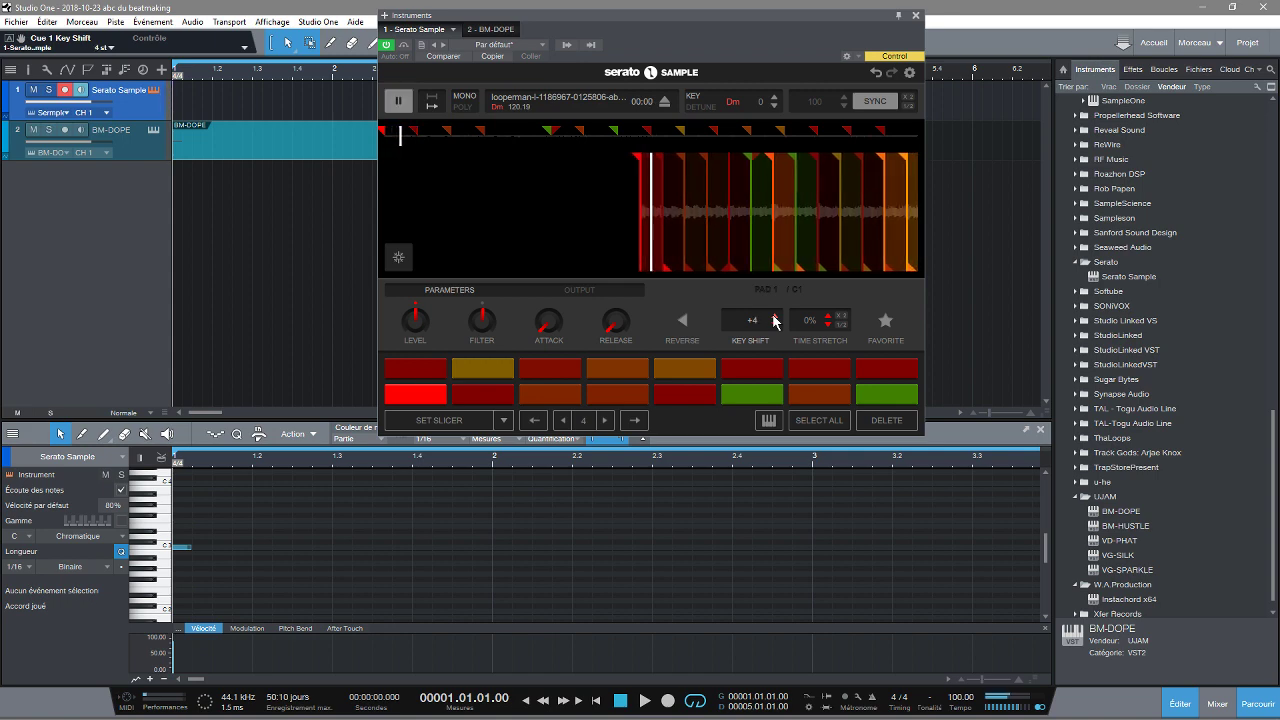